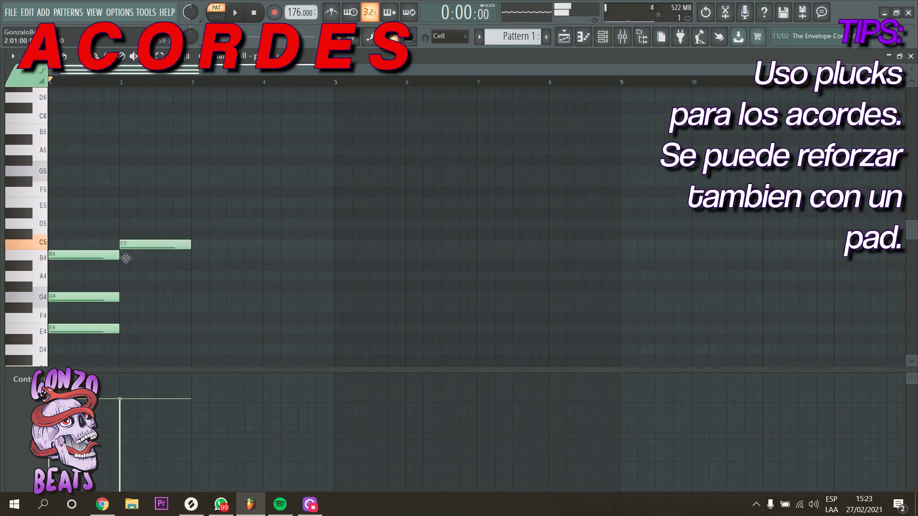
- Add a B4, D5, F#5 chord in bar 2 and a C4, E4, G4 chord in bar 3, and play back the progression
left_click(122, 181)
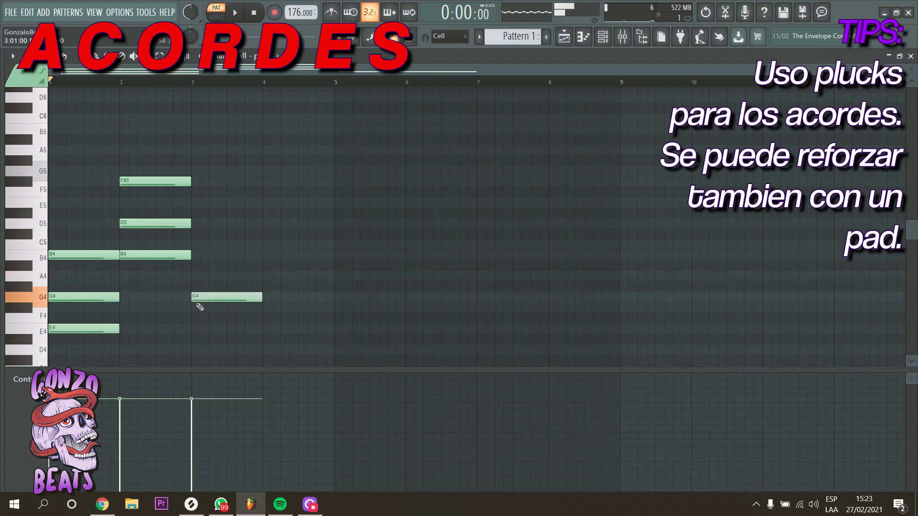
scroll(198, 339, "down", 3)
left_click(197, 307)
key("space")
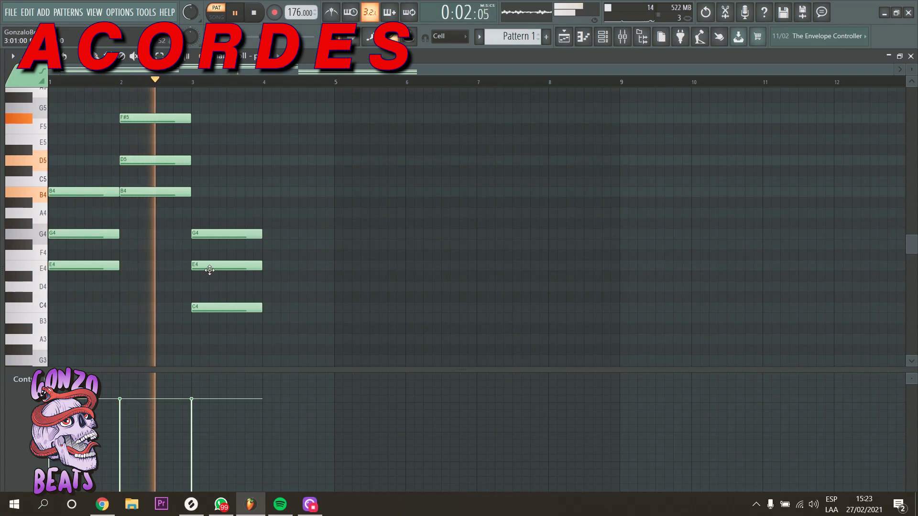
key("space")
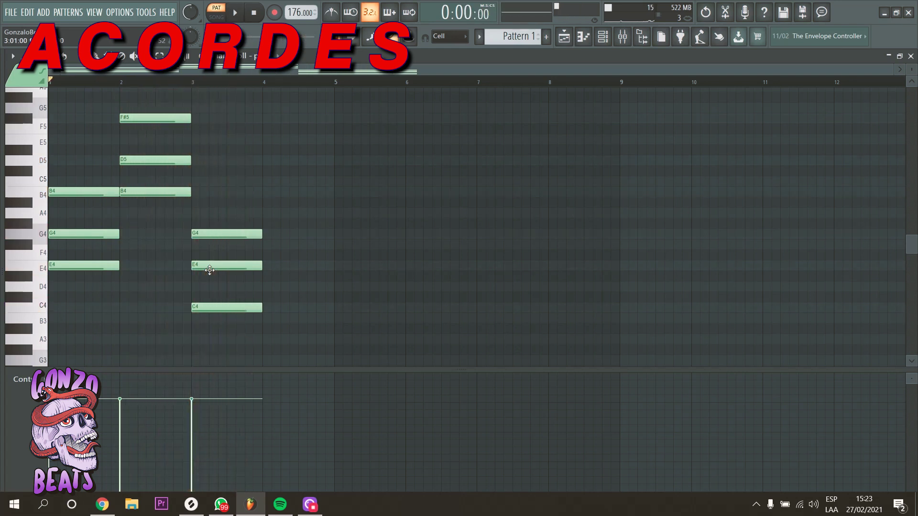
- Add a one-bar A4, C5, E5 chord in bar 4 and play back the four chords
left_click(266, 213)
left_click(268, 182)
left_click(268, 139)
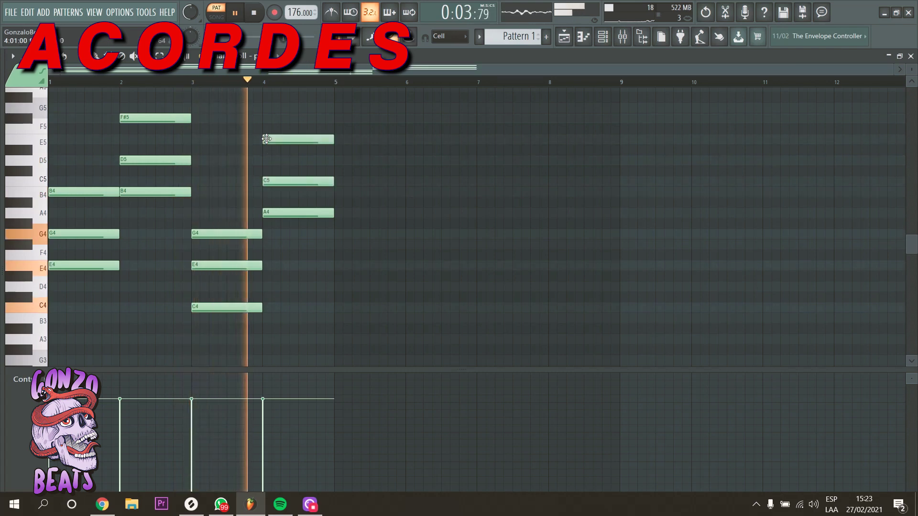
key("space")
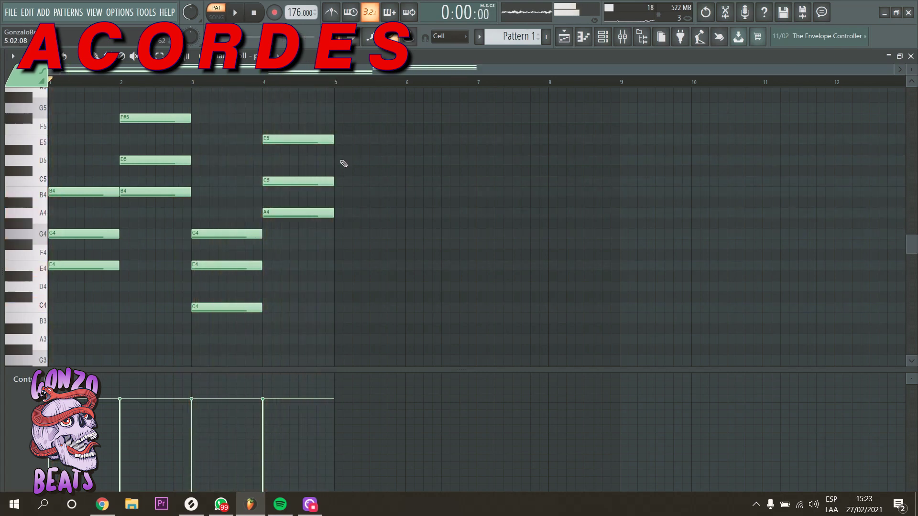
- Transpose all the chord notes down one octave and listen to the progression
key("ctrl+a")
key("ctrl+Down")
key("space")
scroll(204, 242, "down", 4)
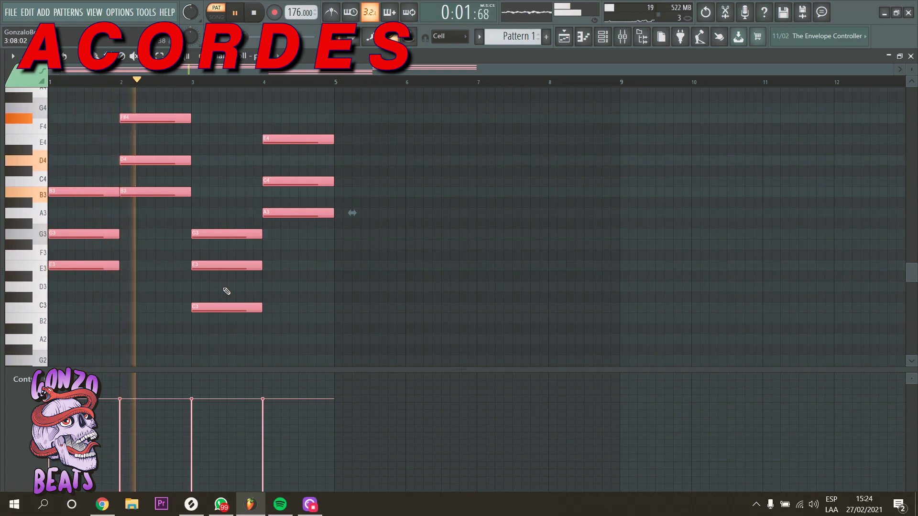
key("space")
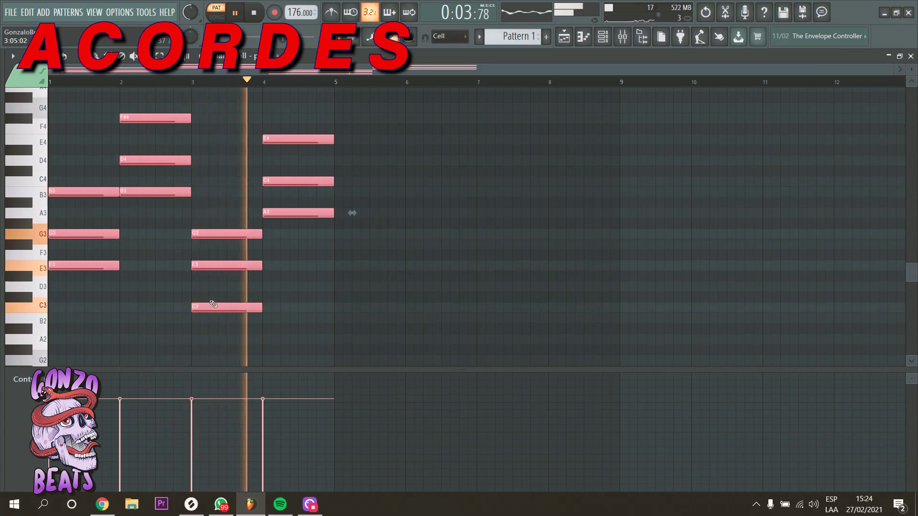
- Stretch the chords to two bars each, with low B2 and A2 roots under the second and fourth chords, and play them
left_click_drag(352, 212, 634, 272)
key("space")
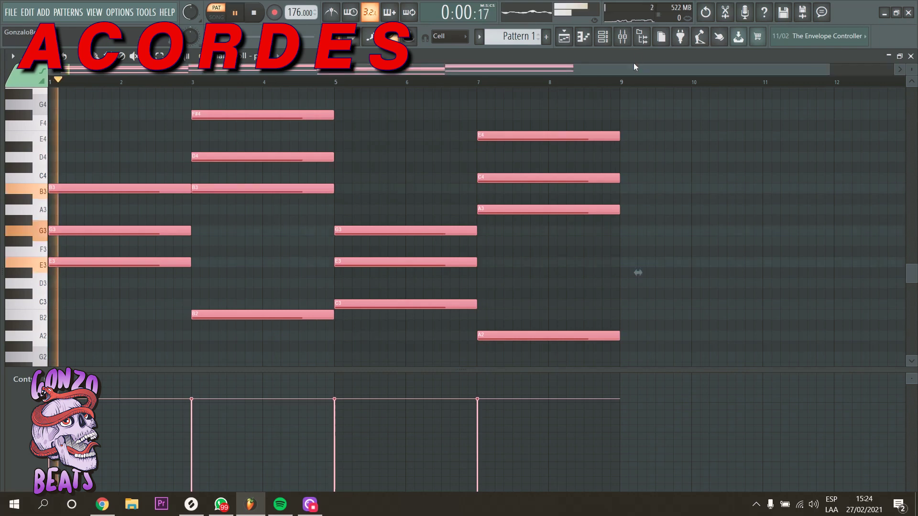
scroll(634, 81, "up", 6)
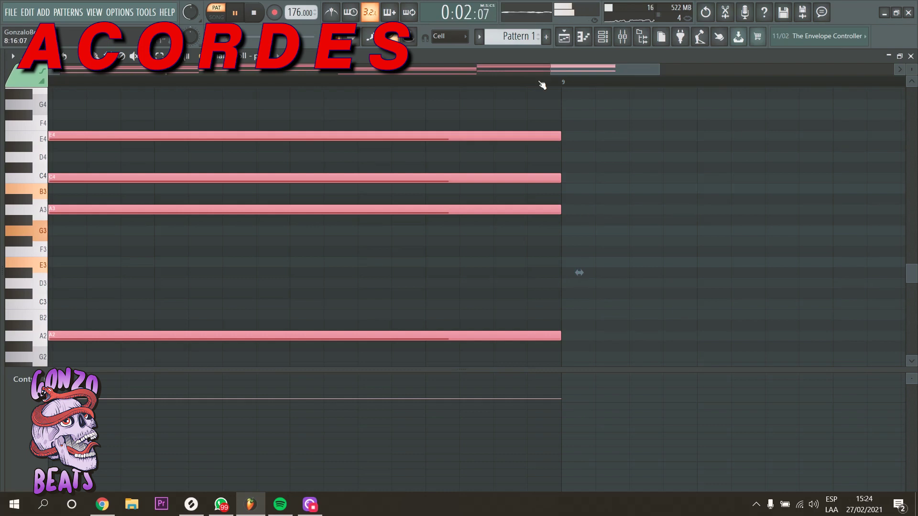
scroll(541, 85, "down", 6)
left_click(690, 185)
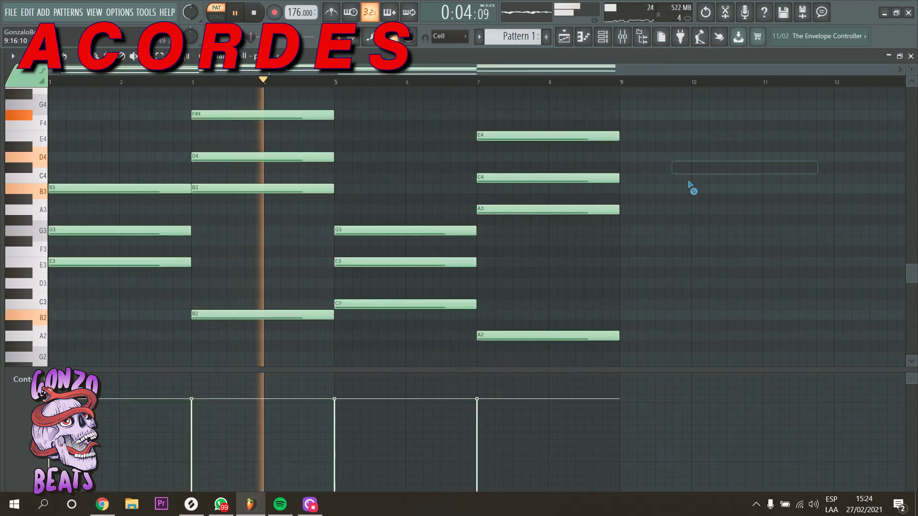
- Add a two-bar low E2 root note beneath the first chord
scroll(440, 267, "down", 6)
scroll(432, 259, "up", 4)
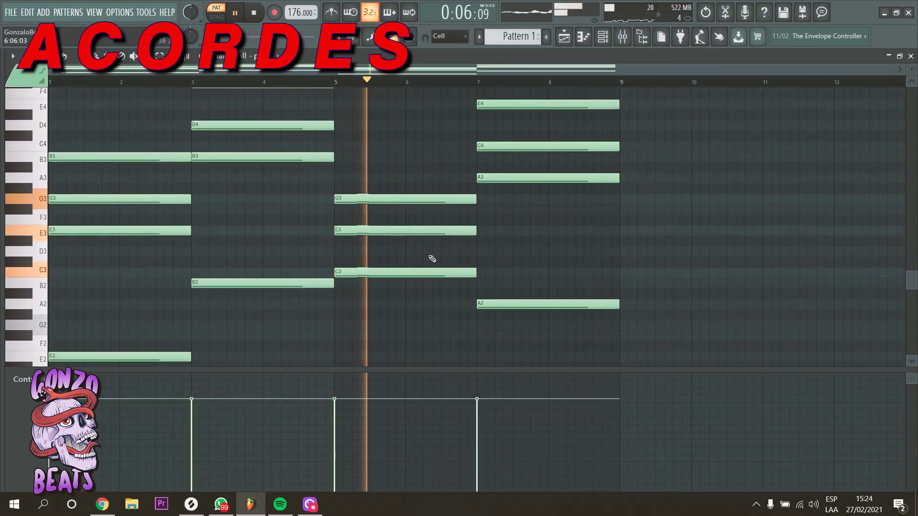
scroll(432, 258, "up", 3)
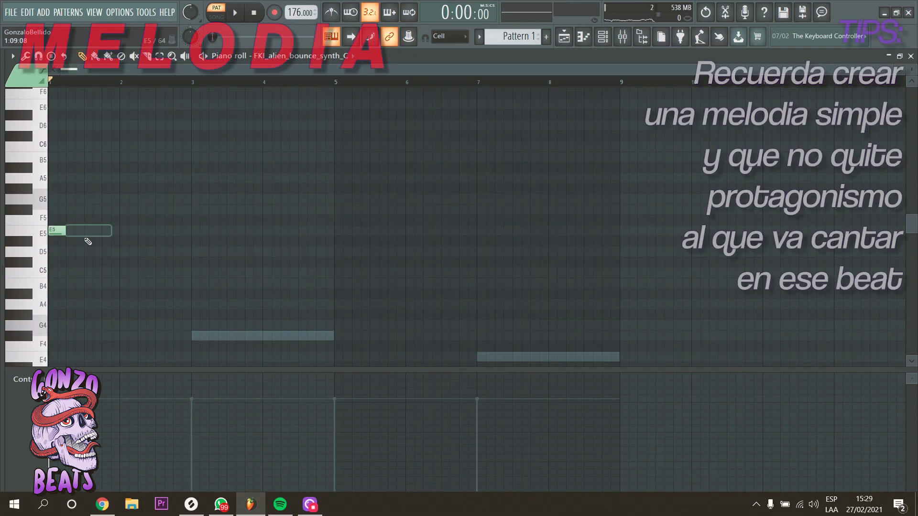
- Continue the melody after E5 with short notes A5, E6, D6, C6, B5, E6 and D6, spaced half a bar apart through bar 4
key("space")
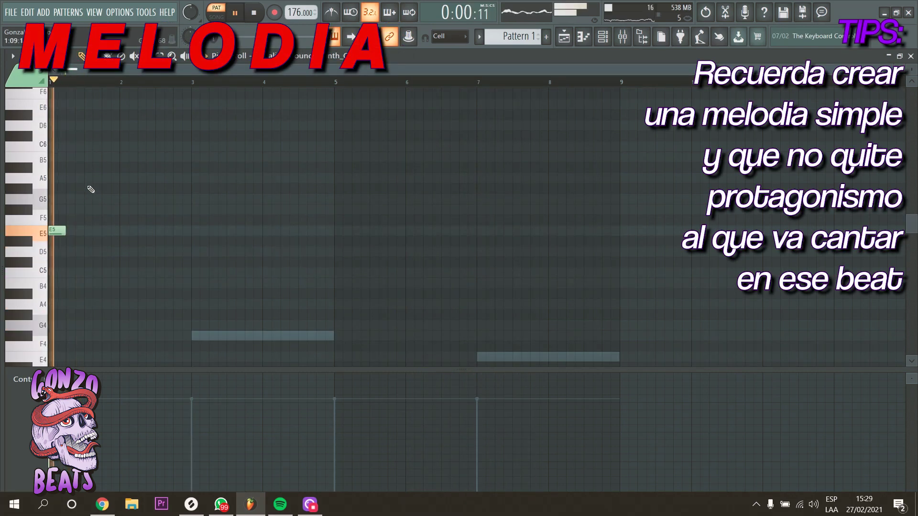
left_click(126, 146)
key("space")
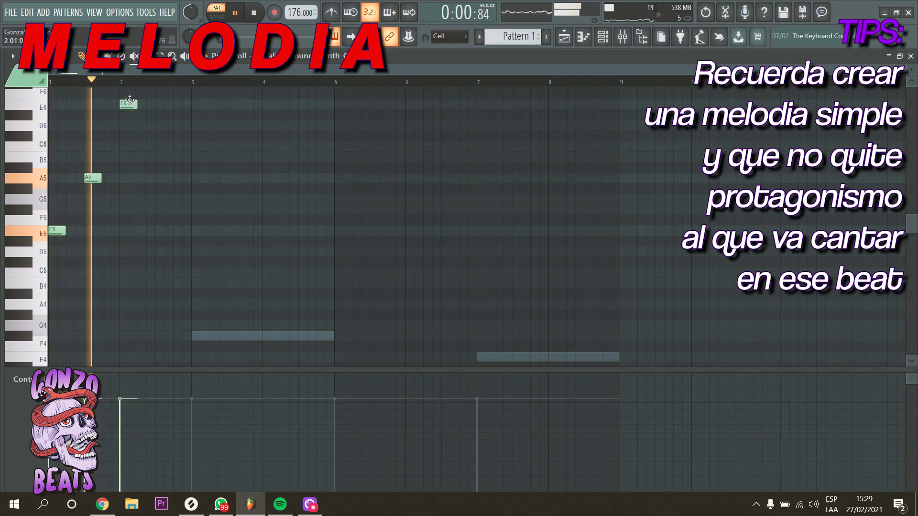
left_click(168, 126)
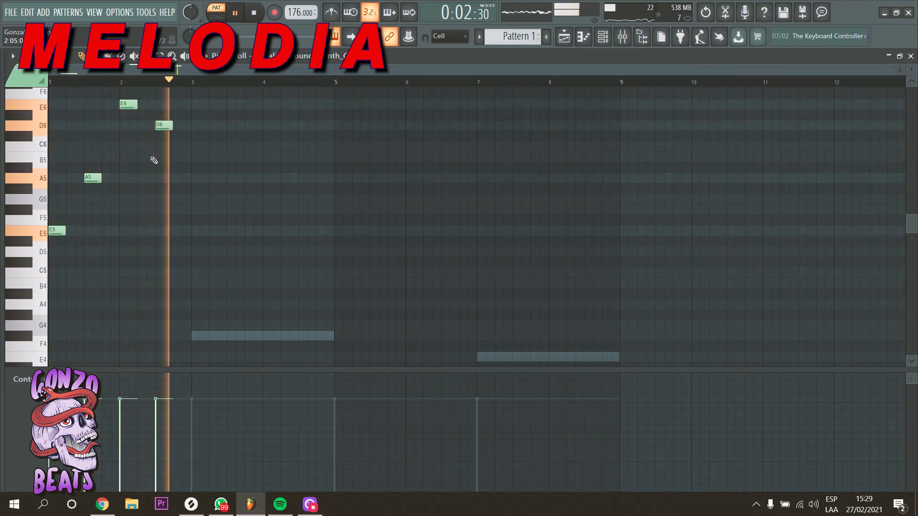
left_click(197, 147)
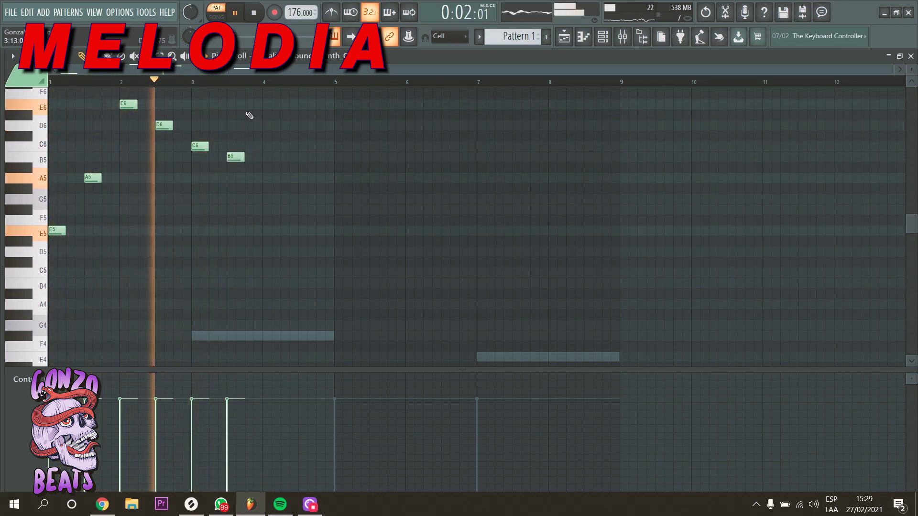
left_click(269, 104)
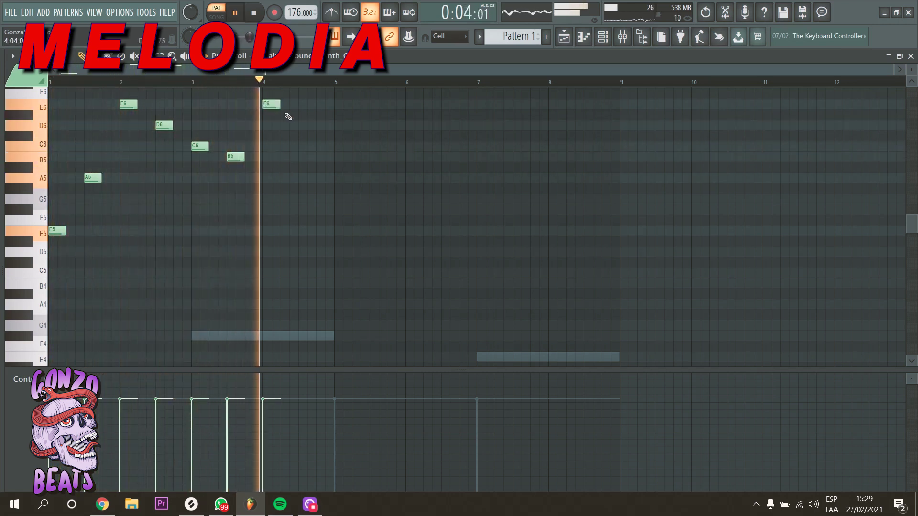
left_click(306, 126)
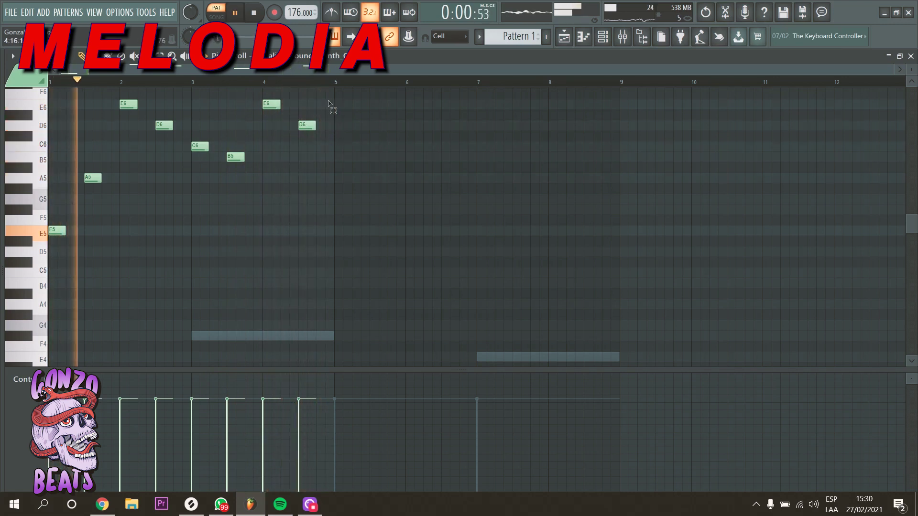
- Duplicate the whole melody phrase, shift the copy to start at bar 5, and deselect the notes
key("ctrl+a")
key("ctrl+b")
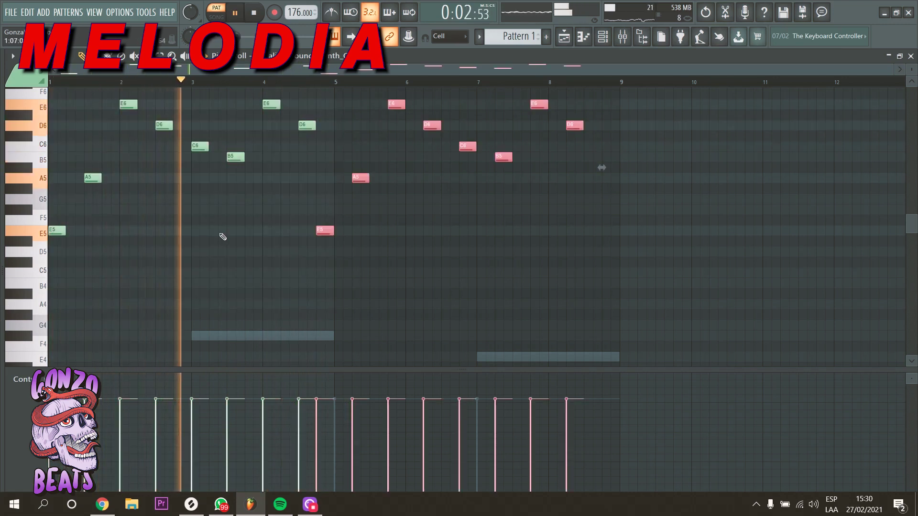
key("shift+Right")
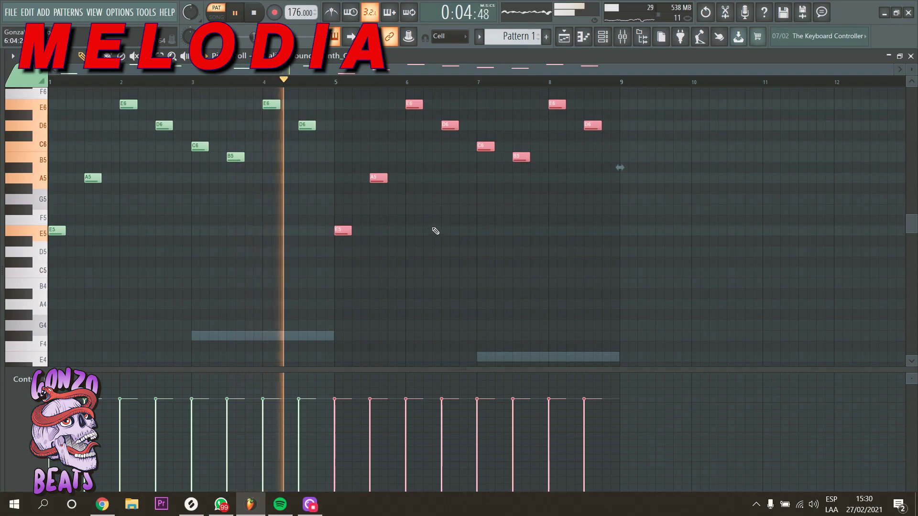
left_click(444, 239, "ctrl")
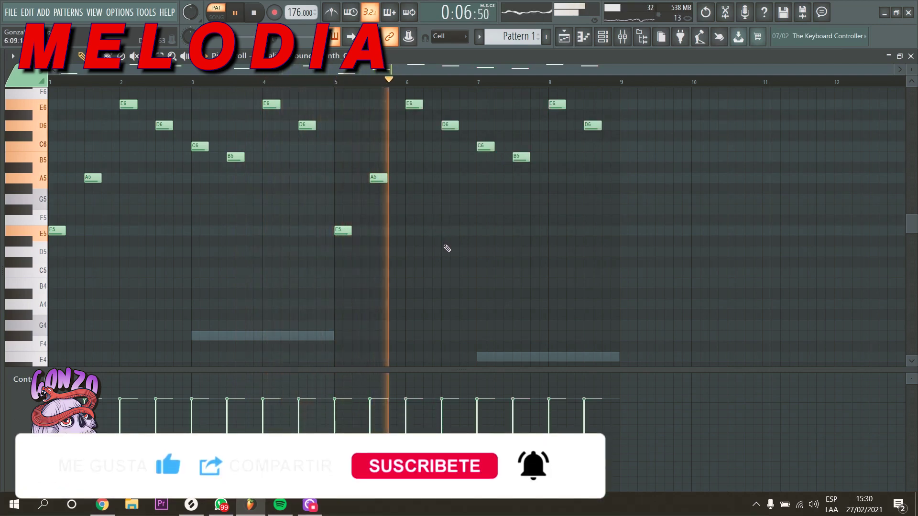
- Raise the last two melody notes in bar 8 to G6 and F#6
scroll(555, 148, "up", 2)
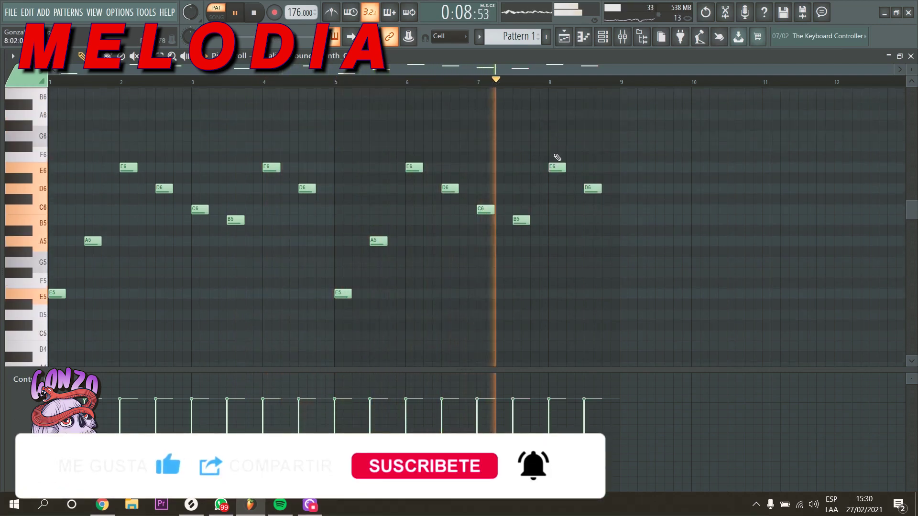
left_click_drag(554, 141, 556, 137)
left_click_drag(592, 188, 591, 145)
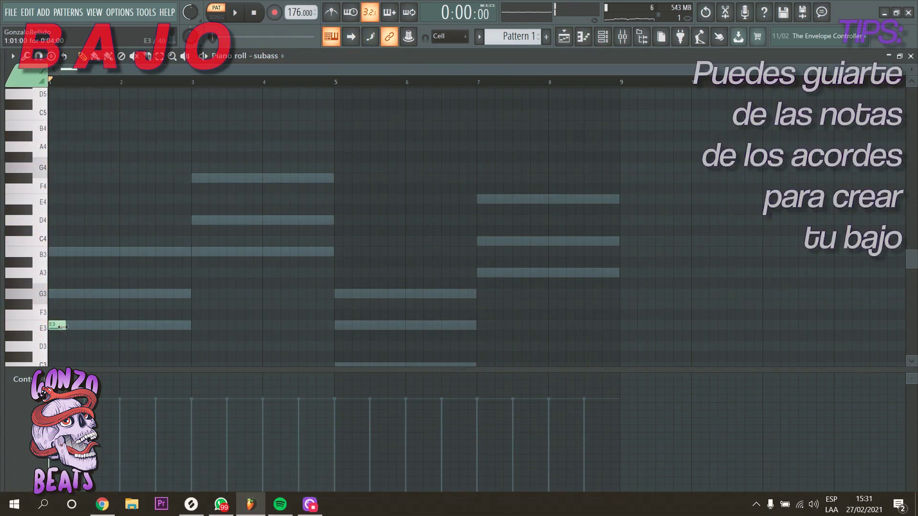
- Lengthen the opening E3 subass note, and add B3, G3, E3 through bar 2 and B3, F#4, D4, B3 in bars 3 and 4
left_click_drag(63, 326, 77, 327)
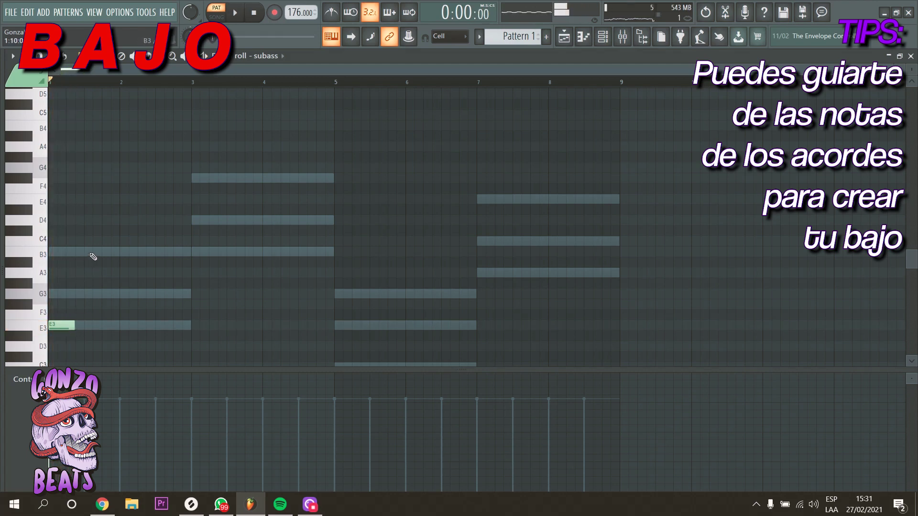
left_click(130, 295)
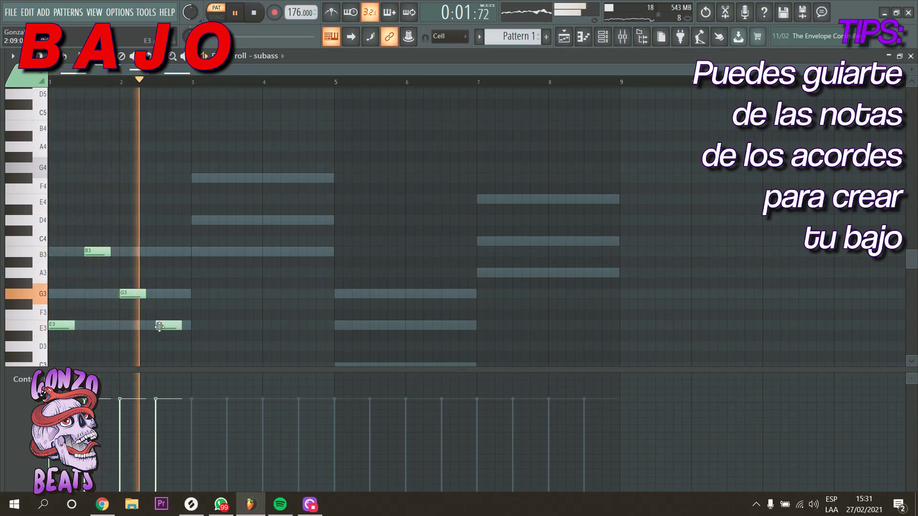
left_click(232, 178)
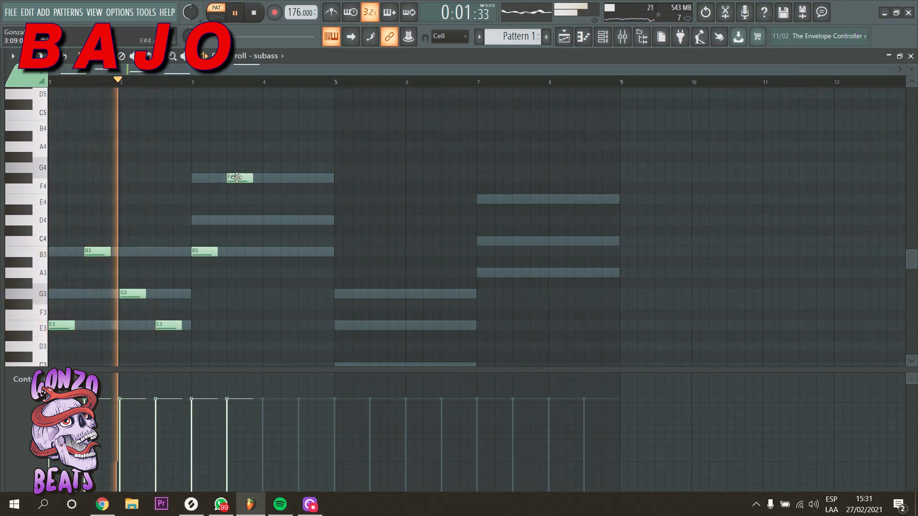
left_click(268, 220)
left_click(306, 252)
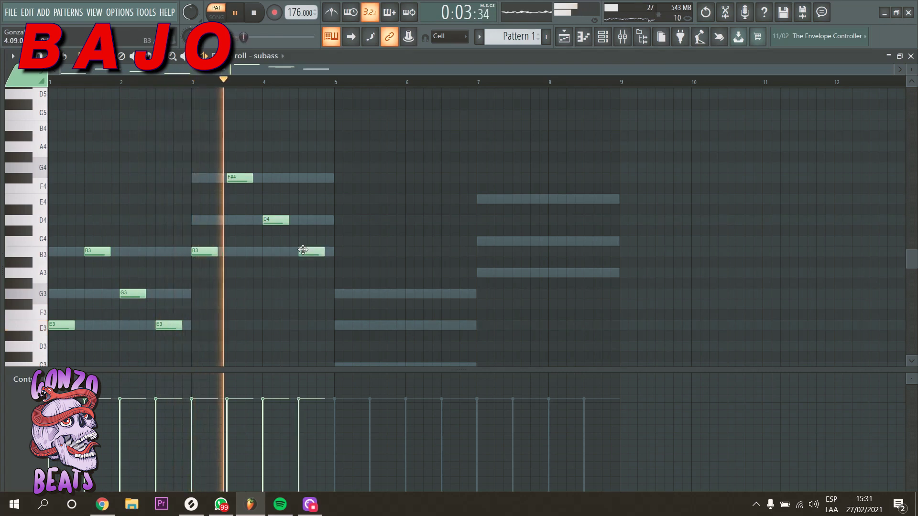
- Add the subass notes C3, G3, E3 and C3 at half-bar spacing across bars 5 and 6
scroll(346, 273, "down", 3)
key("space")
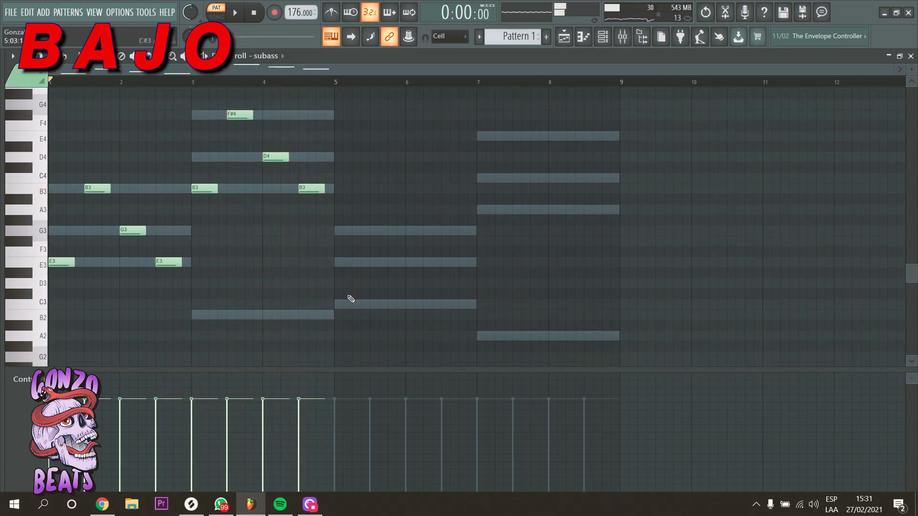
left_click(413, 262)
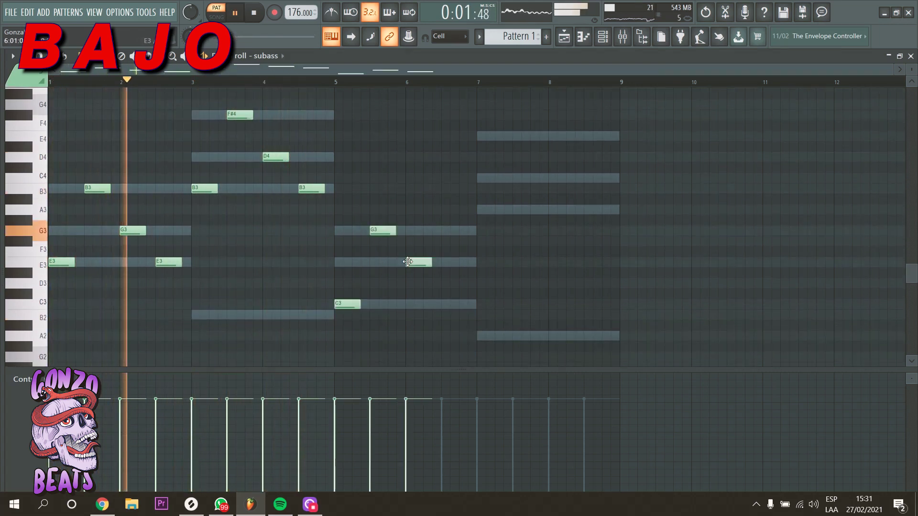
left_click(443, 304)
left_click_drag(444, 302, 453, 302)
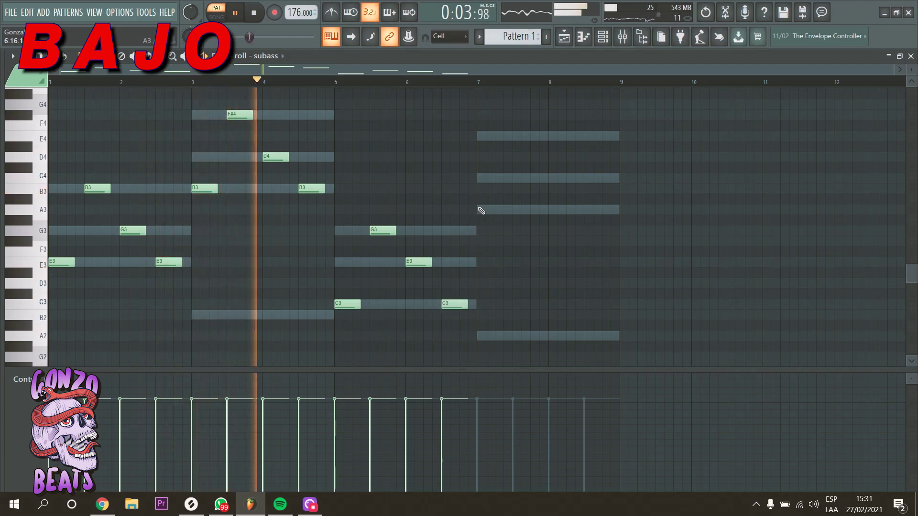
- Add the subass notes A3, E4, C4 and A3 at half-bar spacing across bars 7 and 8
left_click(482, 209)
left_click(515, 137)
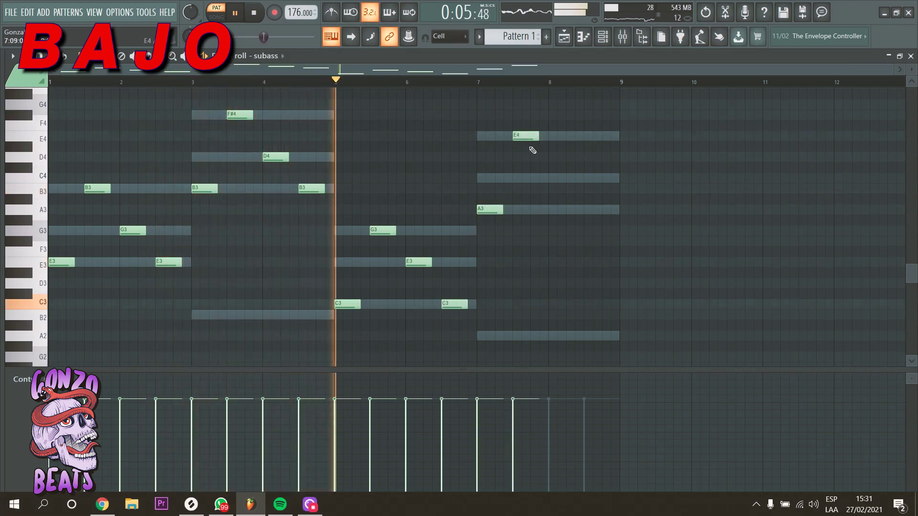
left_click(550, 178)
left_click(587, 209)
- Transpose the entire subass line up one octave, play it back, and deselect the notes
key("ctrl+a")
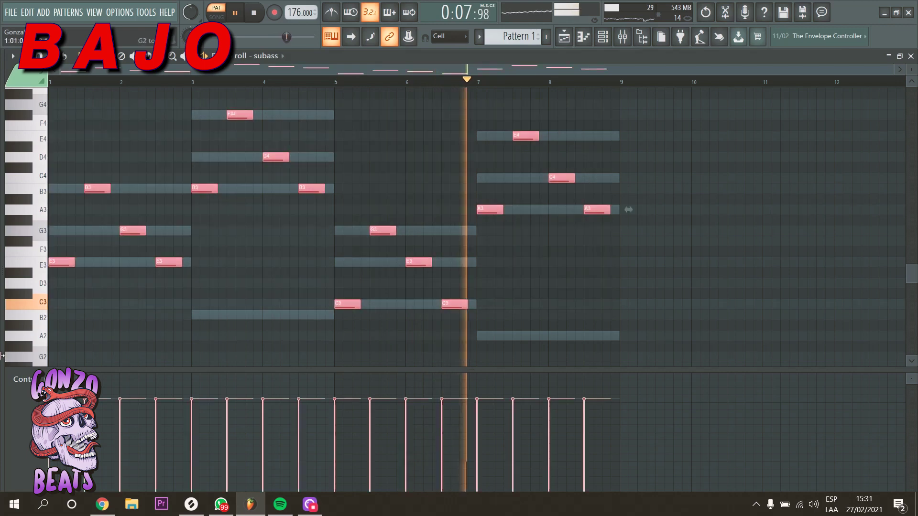
key("ctrl+Up")
key("space")
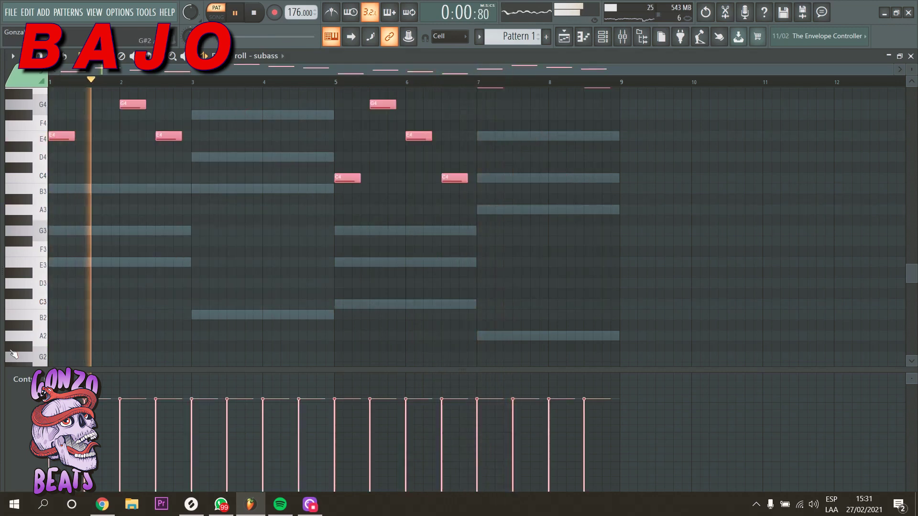
scroll(14, 353, "up", 3)
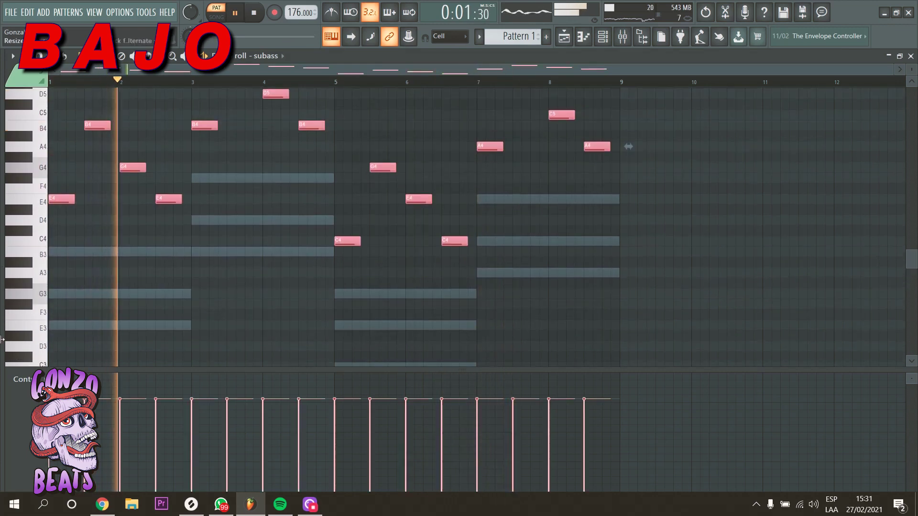
left_click(236, 209)
right_click(237, 211)
scroll(253, 210, "up", 3)
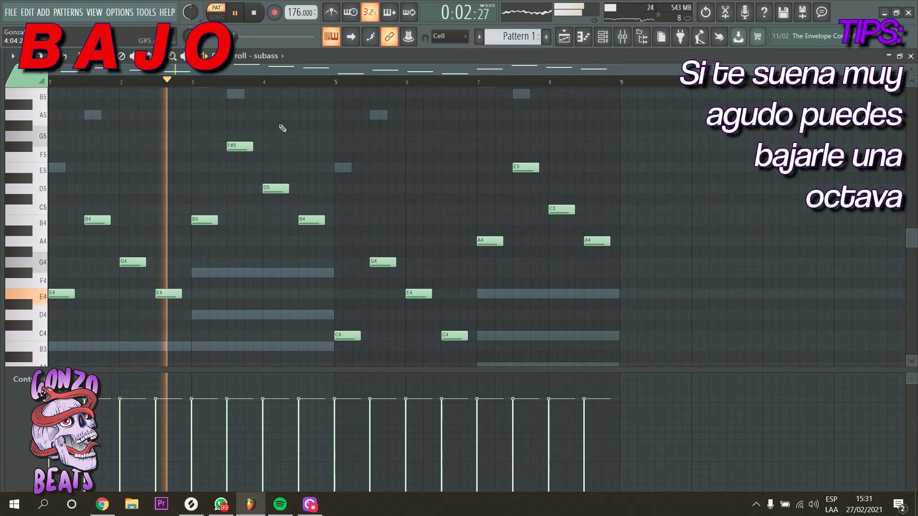
- Lower the subass line's B4, F#5, D5, E5 and C5 notes one octave and play the pattern back
key("space")
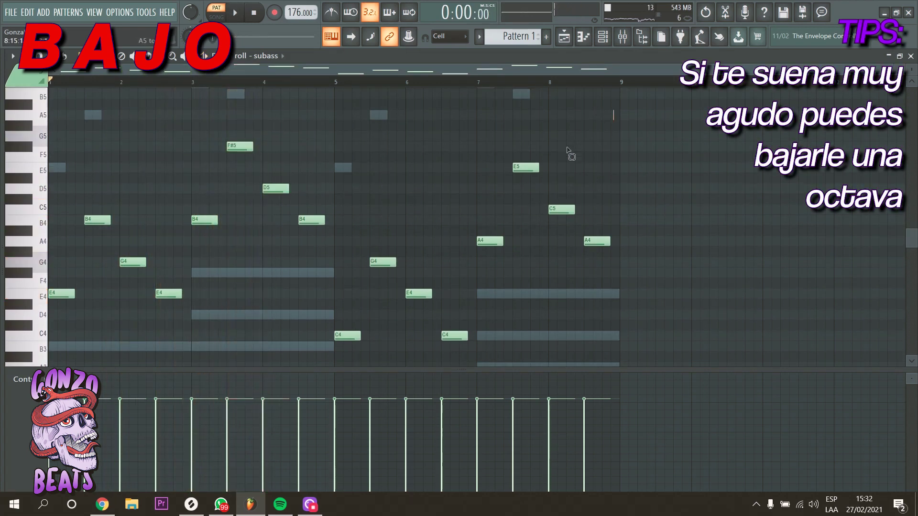
left_click_drag(614, 109, 84, 224)
key("ctrl+Down")
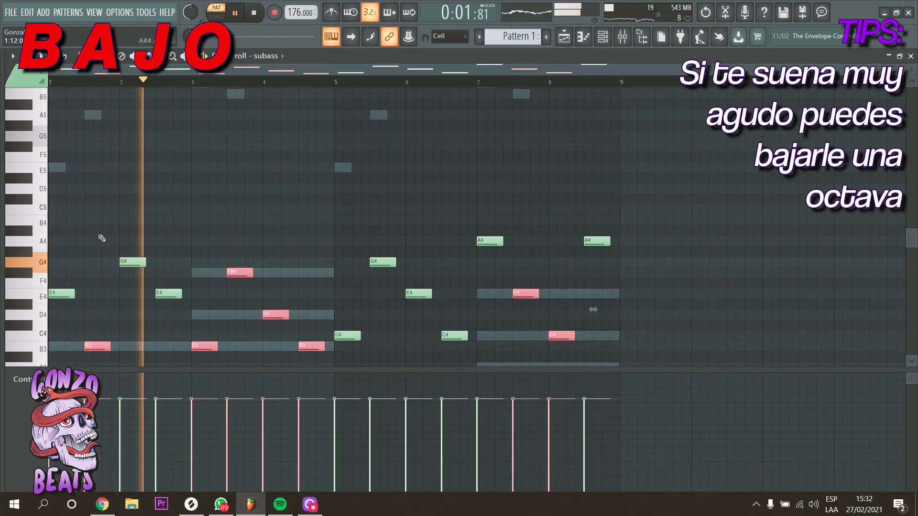
key("space")
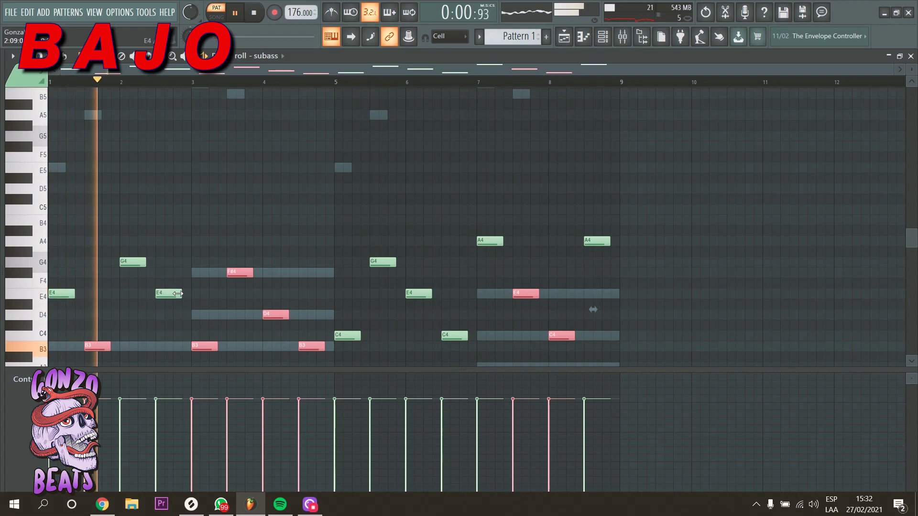
- Shorten the subass E4 note in the second half of bar 2 to one beat and play the pattern back
left_click(196, 261)
right_click(196, 262)
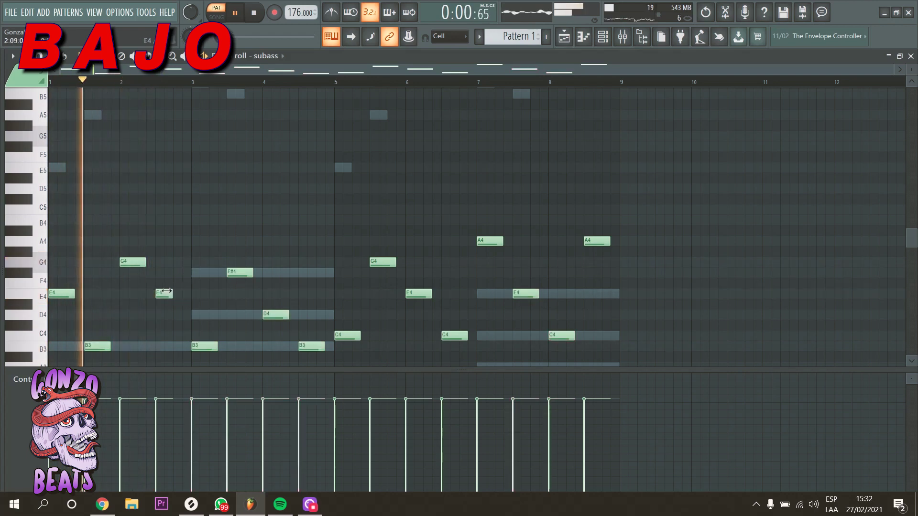
left_click_drag(163, 291, 165, 292)
key("space")
scroll(162, 90, "up", 5)
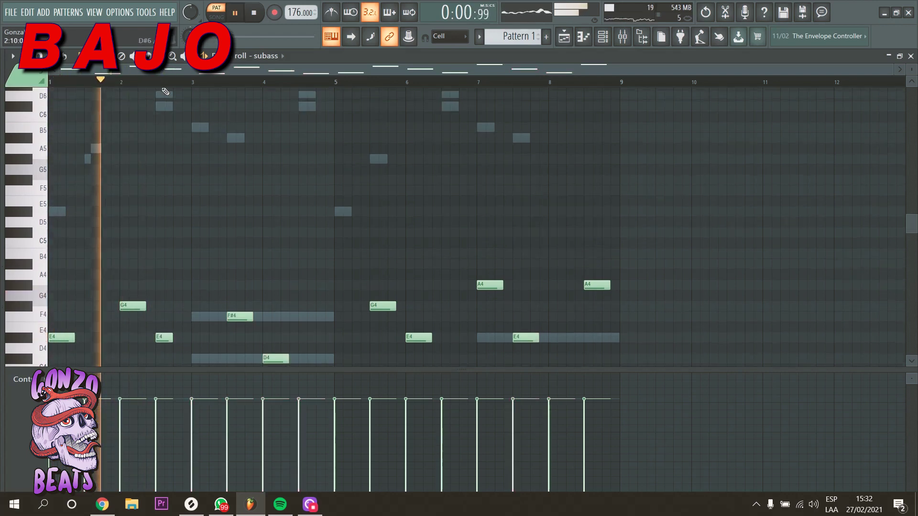
scroll(155, 211, "up", 3)
scroll(153, 251, "down", 8)
key("space")
key("space")
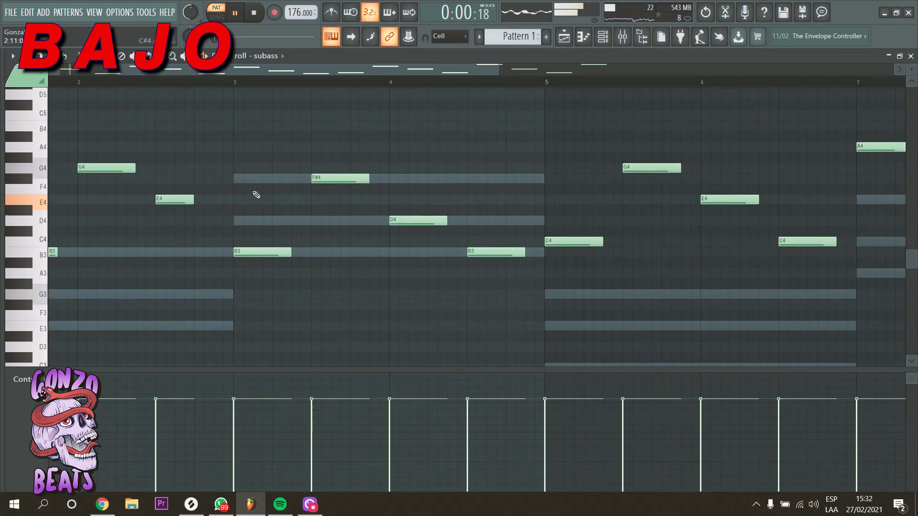
- Trim bar 2's E4 to three steps with 1/2 step snapping, and add an equally short D4 on bar 2's last beat with Cell snapping
left_click(449, 36)
left_click(449, 116)
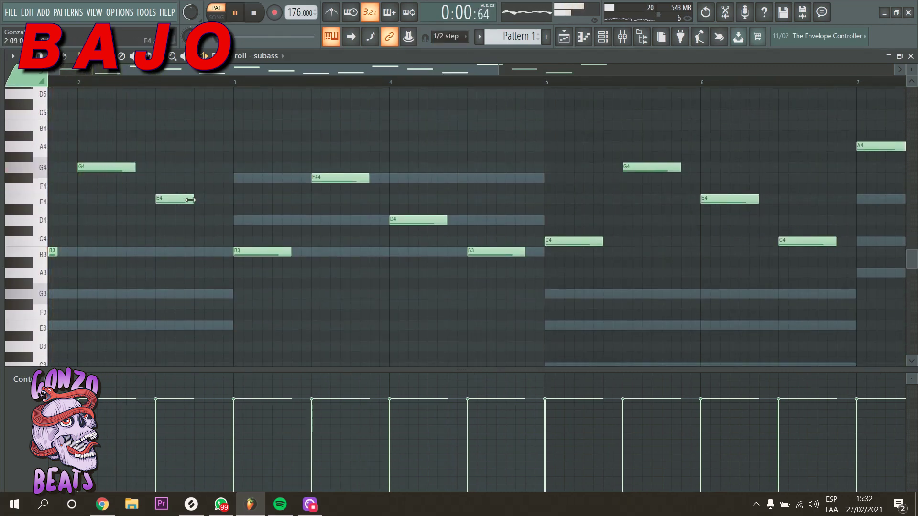
left_click(445, 39)
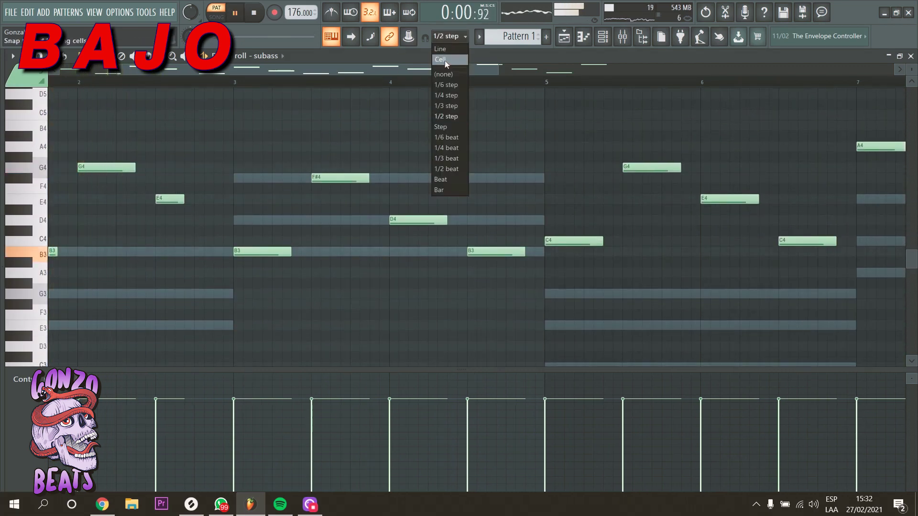
left_click(447, 79)
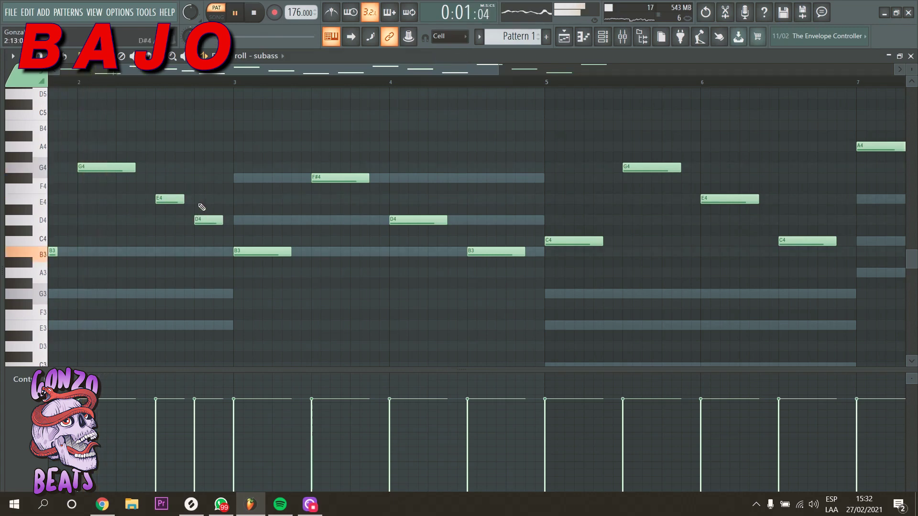
scroll(220, 93, "down", 3)
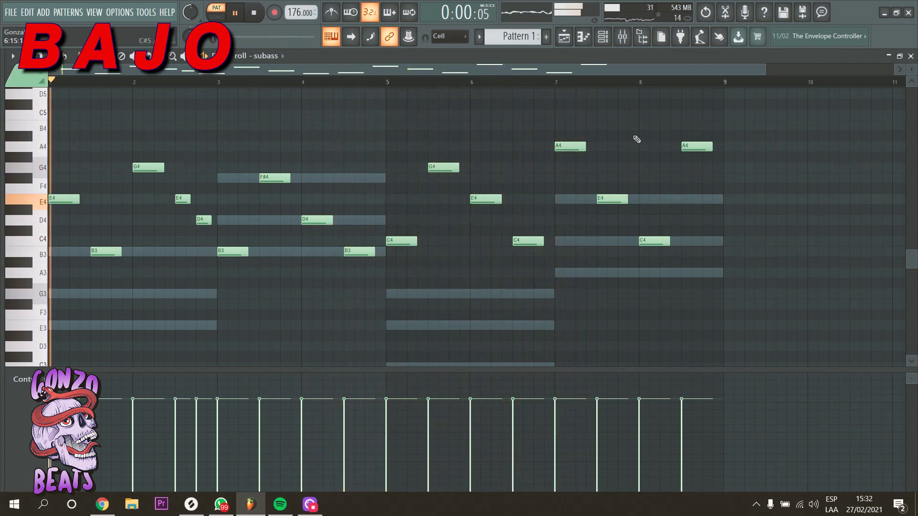
- Lower the two A4 subass notes in bars 7 and 8 one octave and deselect them
left_click_drag(734, 122, 506, 172)
key("ctrl+Down")
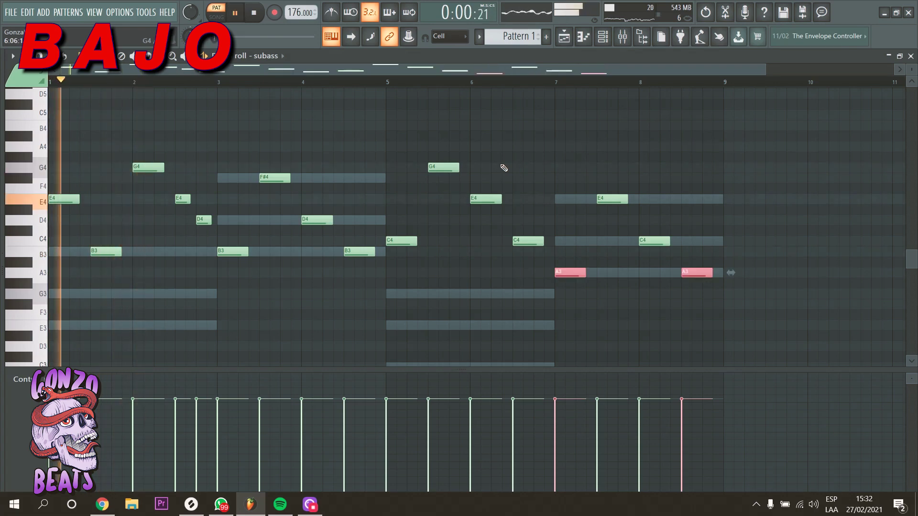
left_click(563, 149, "ctrl")
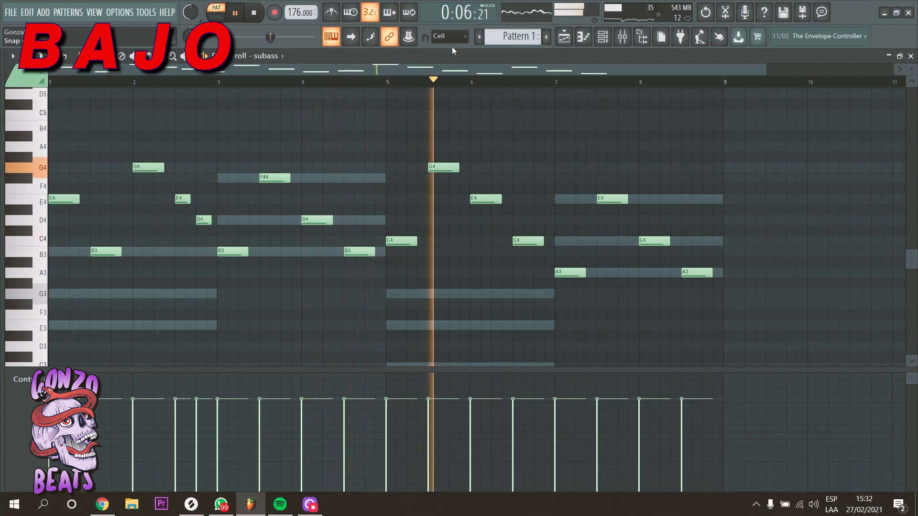
- Paste the copied chord progression into the FKI_meaning_guitar_2_C channel and open that channel's piano roll
left_click(602, 37)
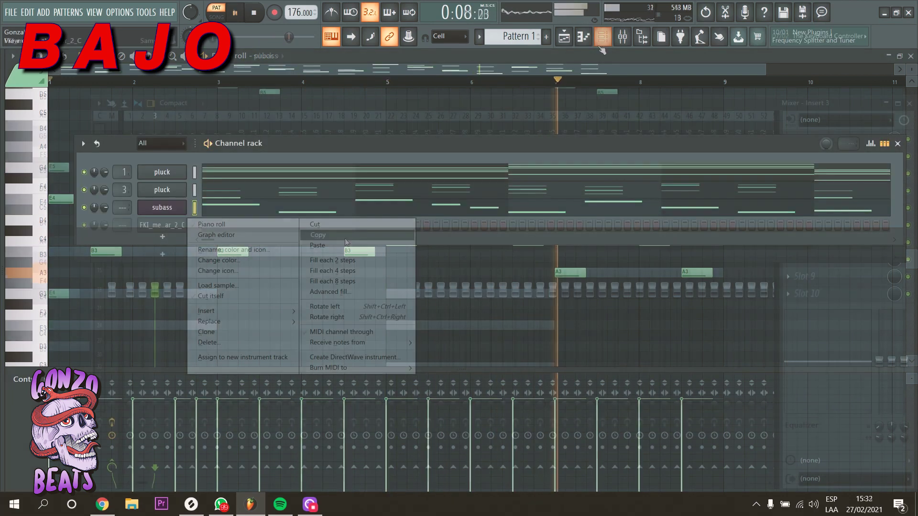
left_click(346, 245)
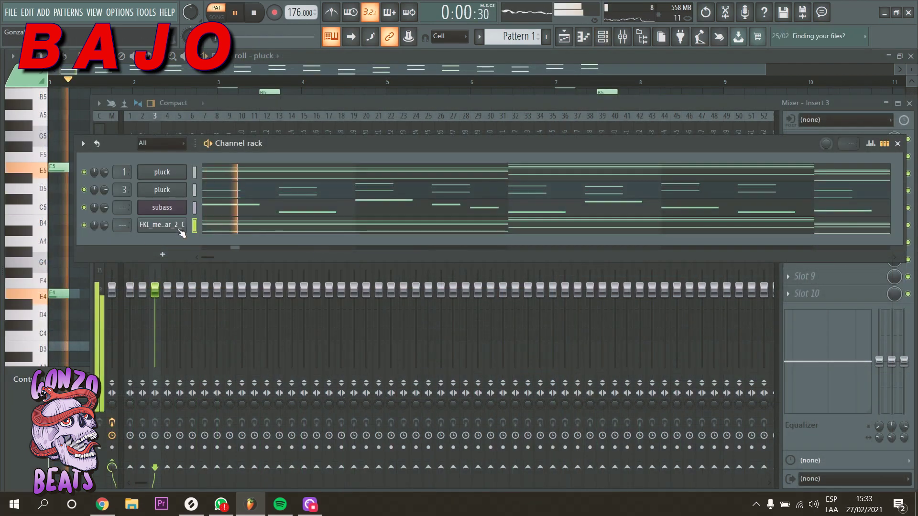
right_click(181, 233)
left_click(194, 210)
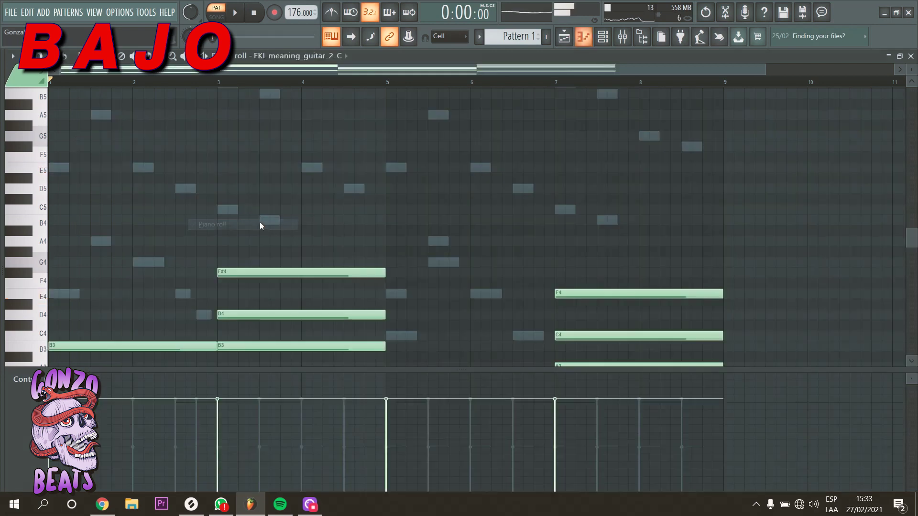
- Delete the low root notes E2, B2, C2 and A2 beneath the guitar chords
right_click(430, 305)
right_click(647, 210)
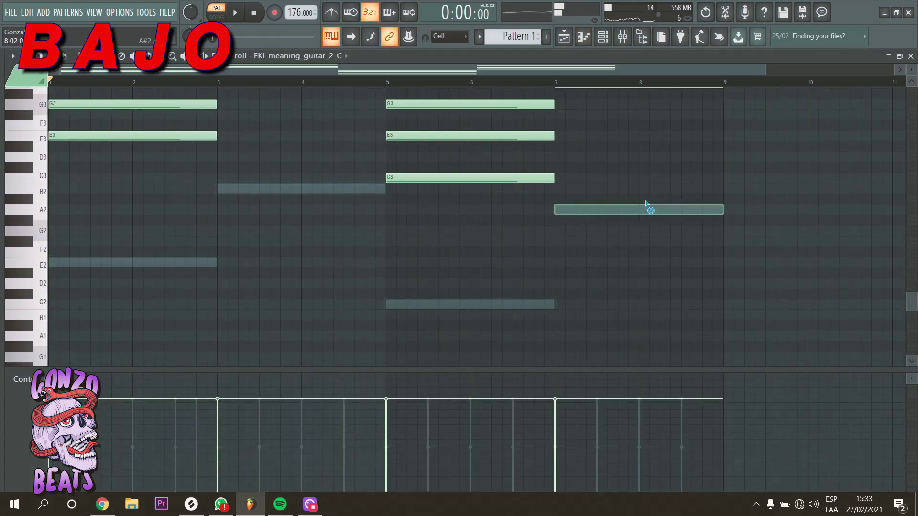
scroll(665, 202, "up", 4)
- Transpose all the guitar chords up one octave and shorten each to one beat
key("ctrl+a")
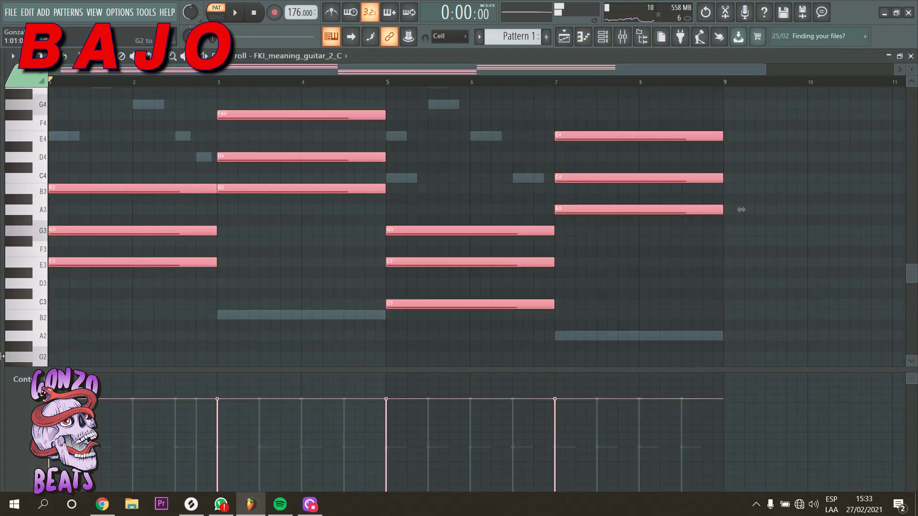
key("ctrl+Up")
key("space")
scroll(147, 224, "up", 3)
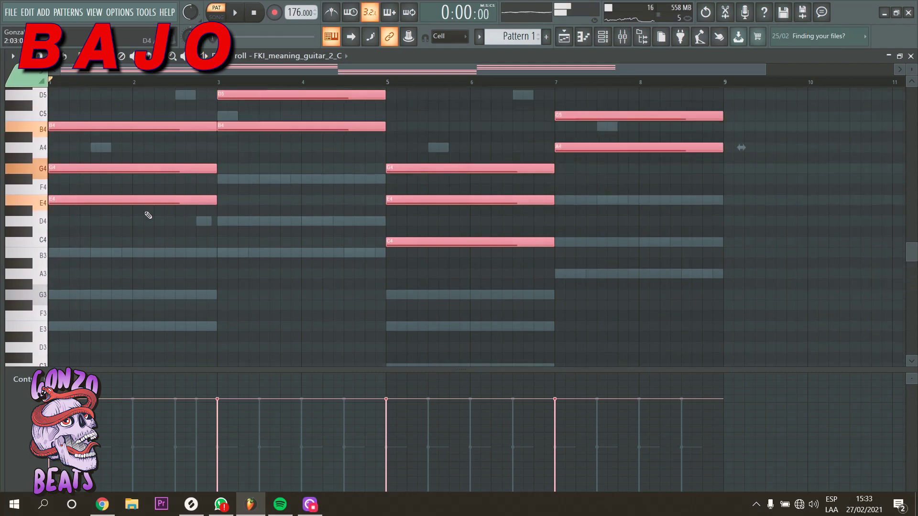
left_click_drag(212, 233, 109, 243)
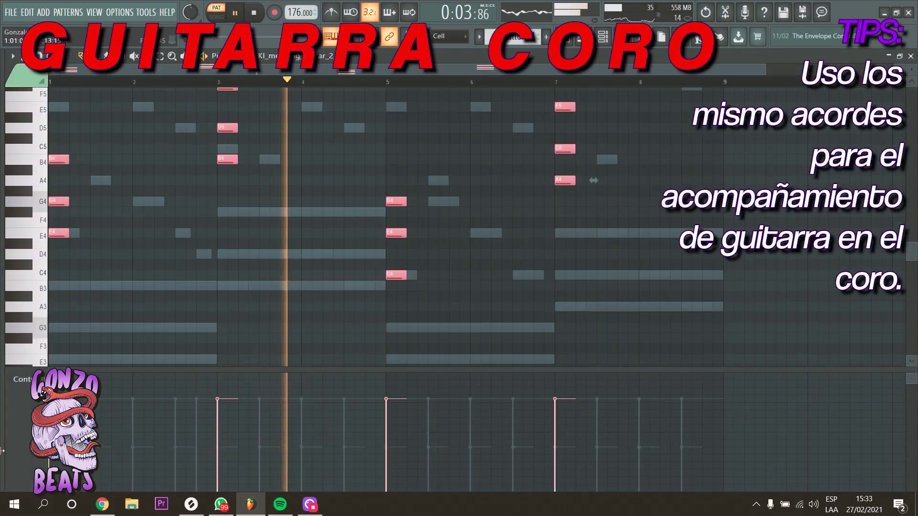
- Move the guitar chords up another octave and one beat later, repeating them every half bar through bar 8
scroll(36, 318, "up", 4)
key("space")
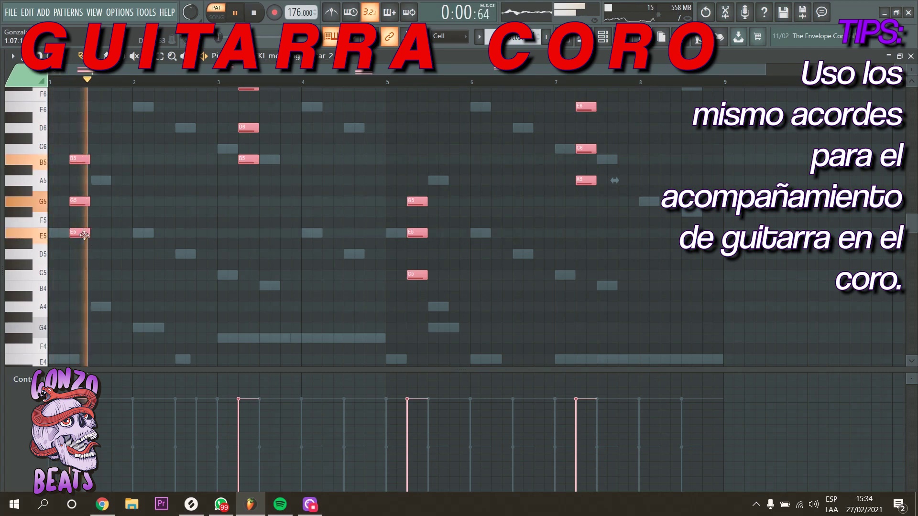
left_click_drag(109, 234, 125, 233)
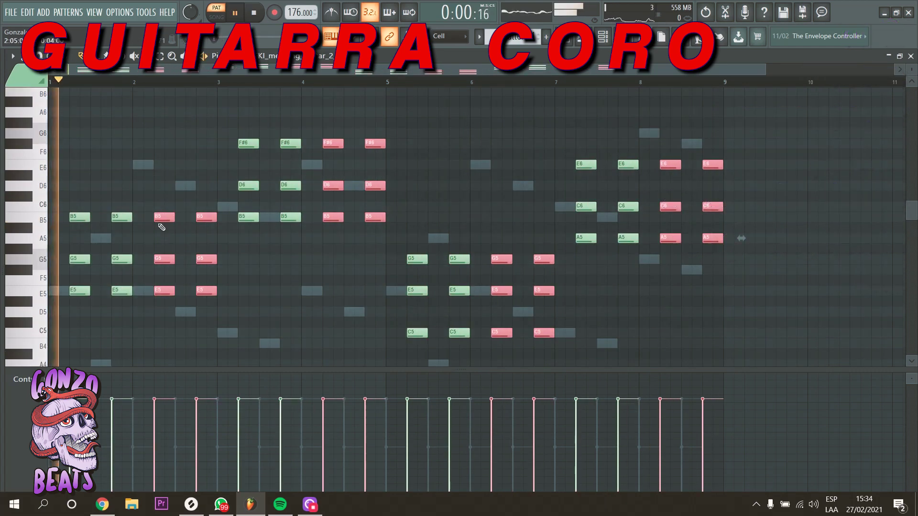
- Shorten all the guitar chord notes to three steps, play the pattern back and deselect the notes
left_click_drag(721, 128, 80, 297)
key("space")
key("space")
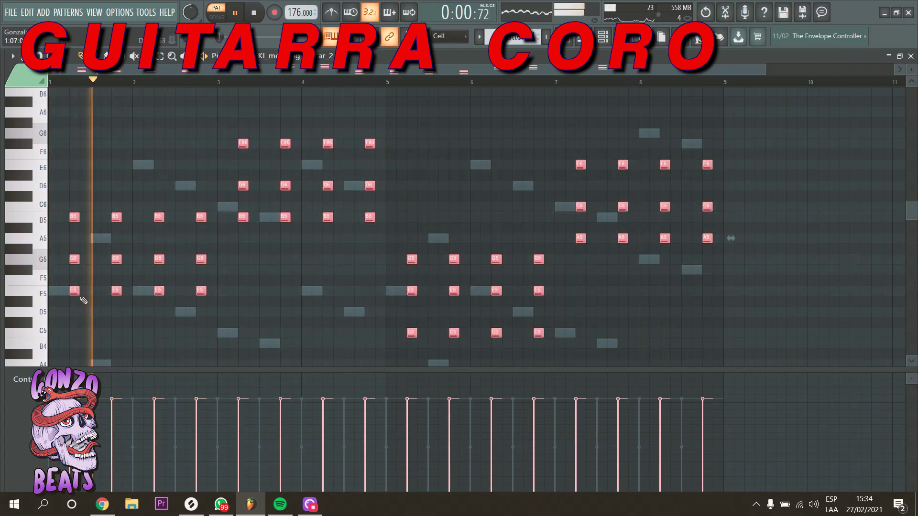
key("space")
scroll(70, 85, "up", 2)
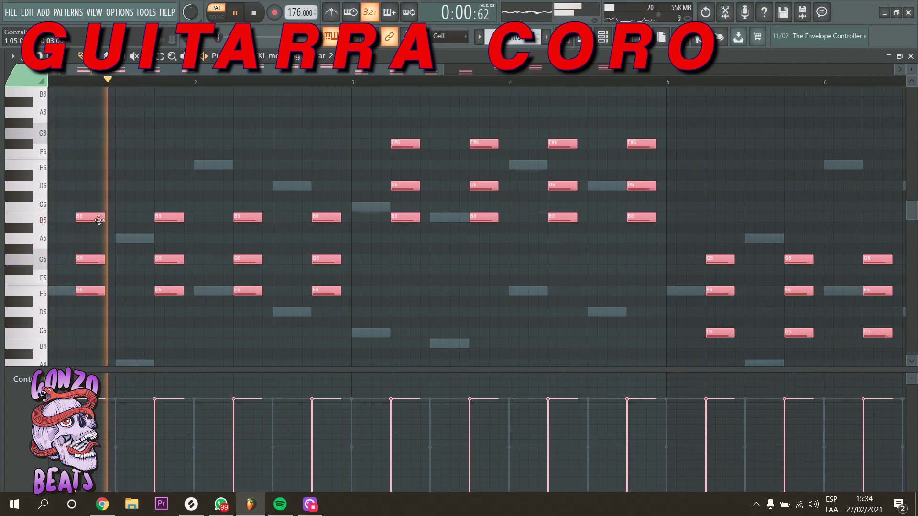
left_click(441, 249)
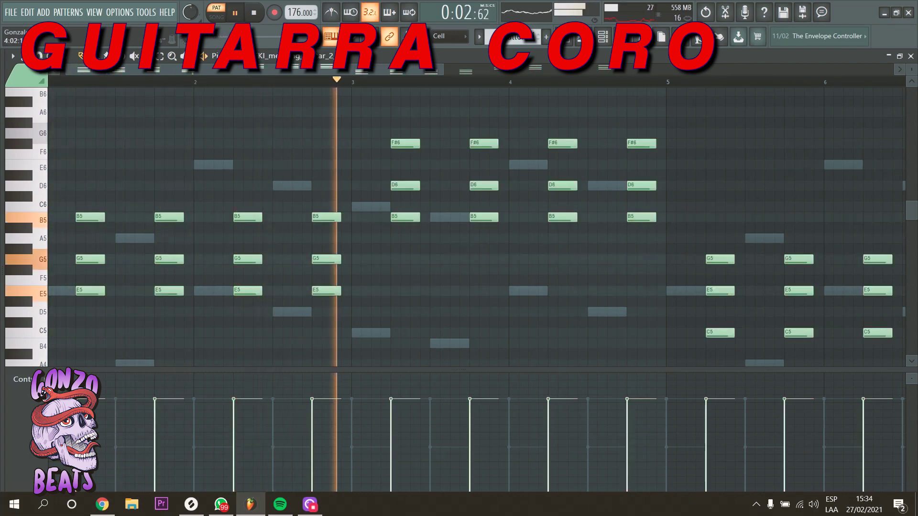
scroll(610, 82, "down", 3)
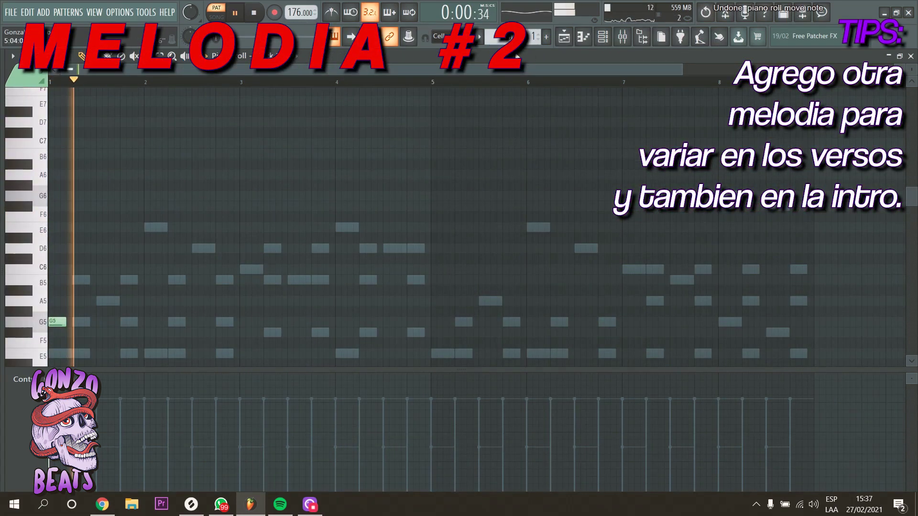
- Mute the pluck and pluck 2 channels, and return to the pluck 2 #2 piano roll
left_click(603, 38)
key("space")
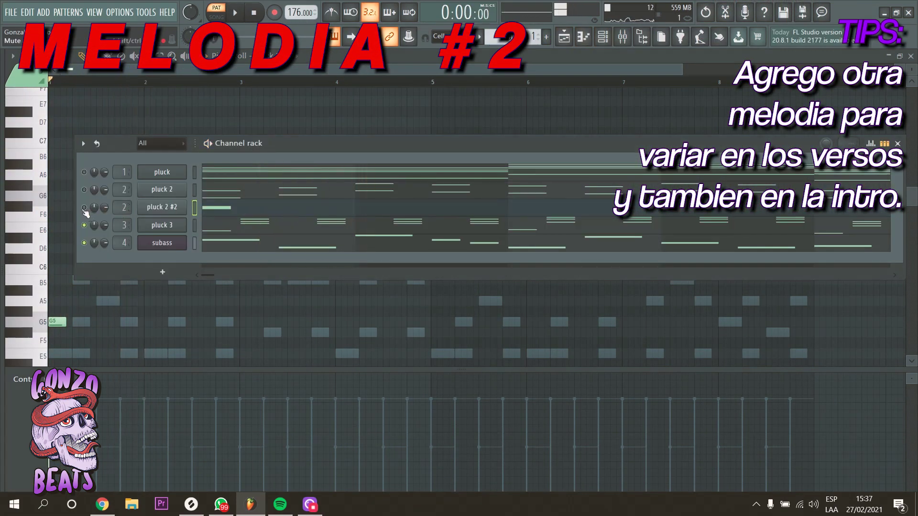
key("F6")
- Play the opening G5 note of the second melody and repeat it at the start of bar 2
key("space")
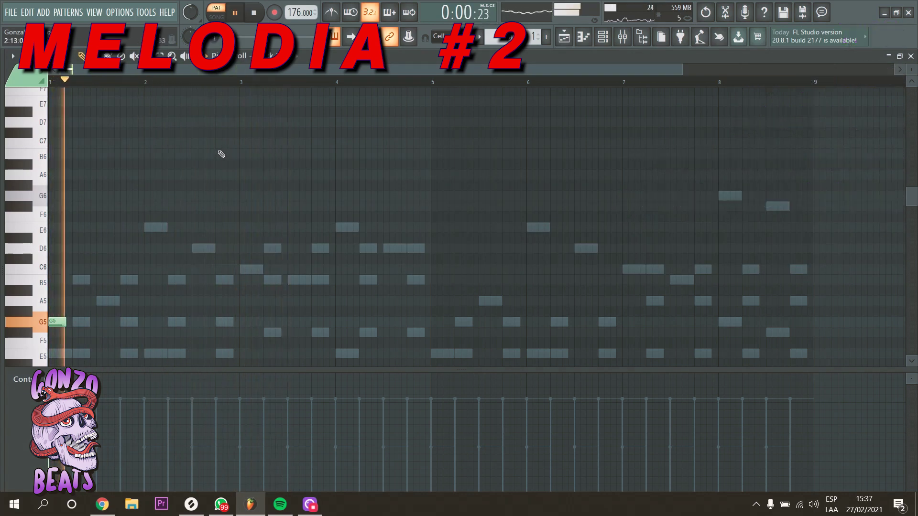
key("space")
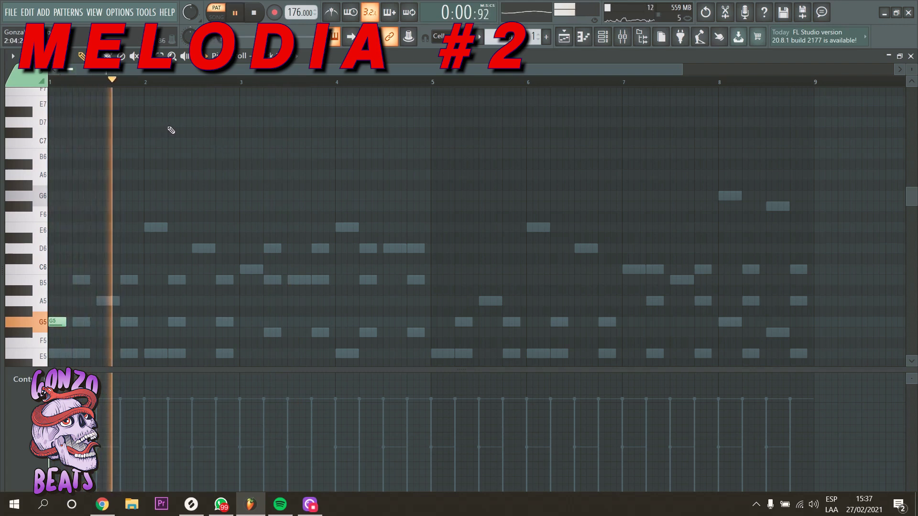
key("space")
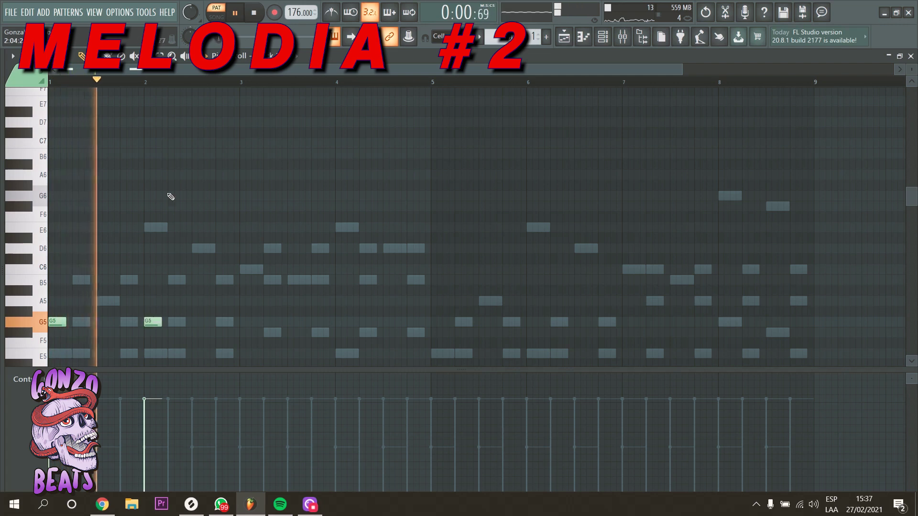
- Try a C7 and a B6 note in the second half of bar 2, and delete both
left_click(198, 122)
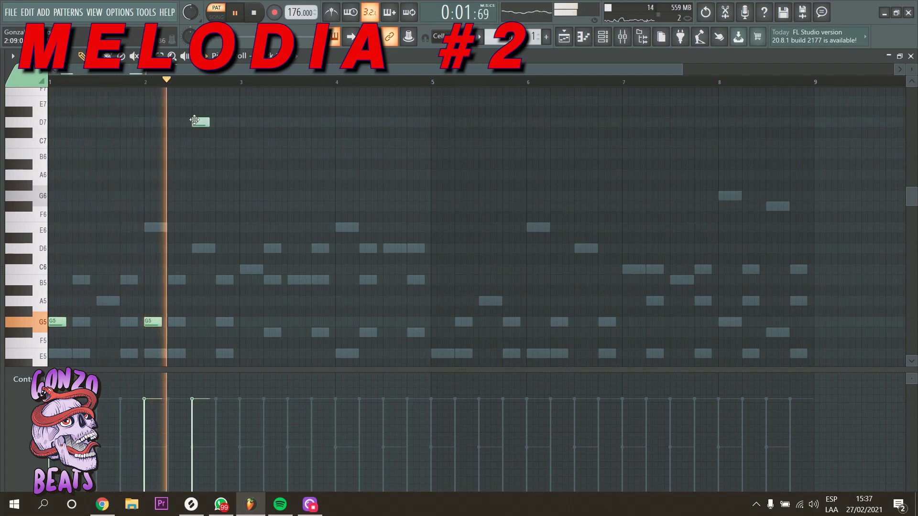
left_click_drag(200, 122, 200, 142)
left_click(218, 153)
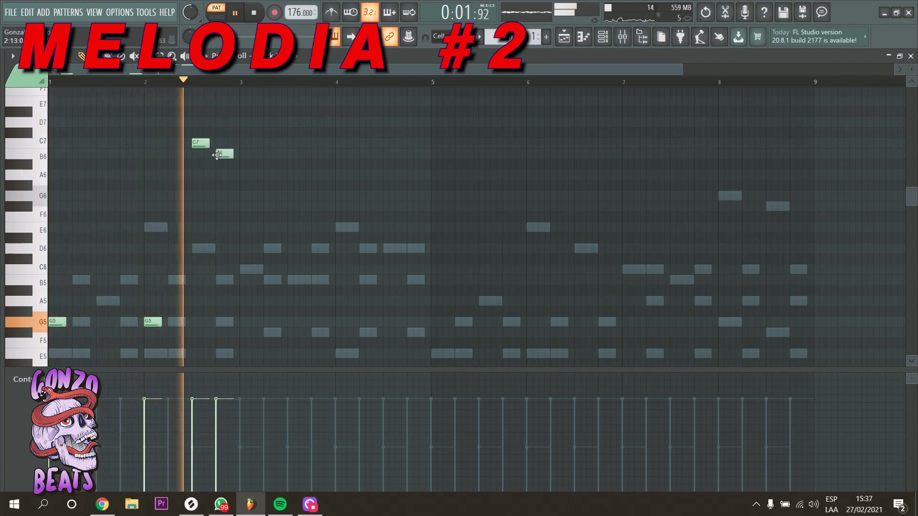
key("space")
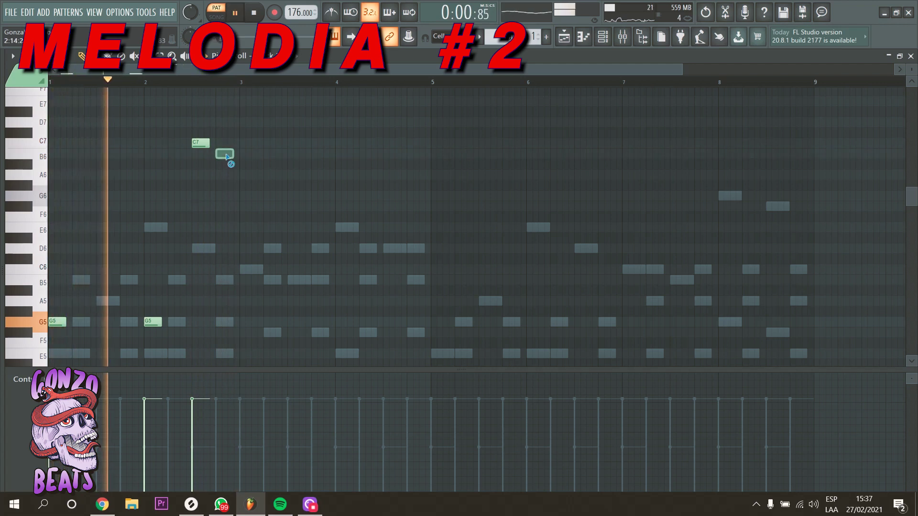
right_click(202, 144)
- Add G6 halfway through bar 2, F#6 at the start of bar 3, D6 on bar 4's last beat and E5 at the start of bar 5
left_click(197, 196)
left_click(240, 207)
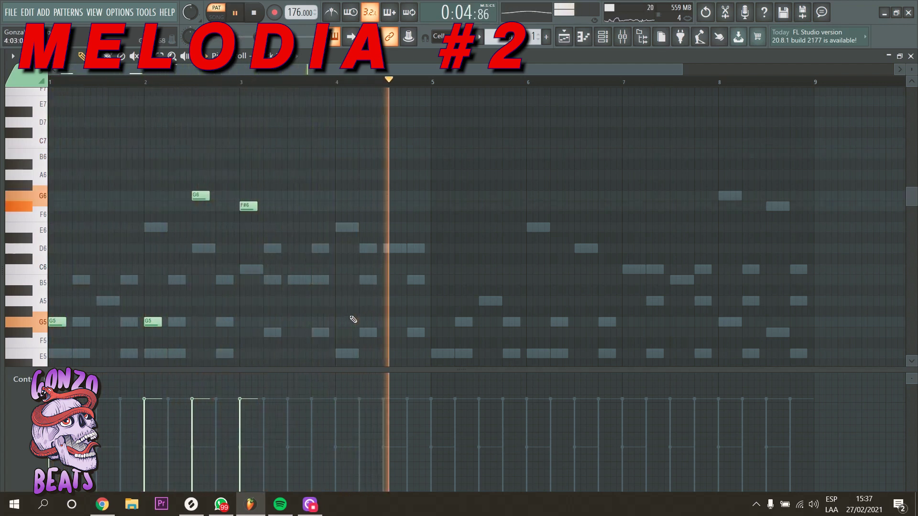
key("space")
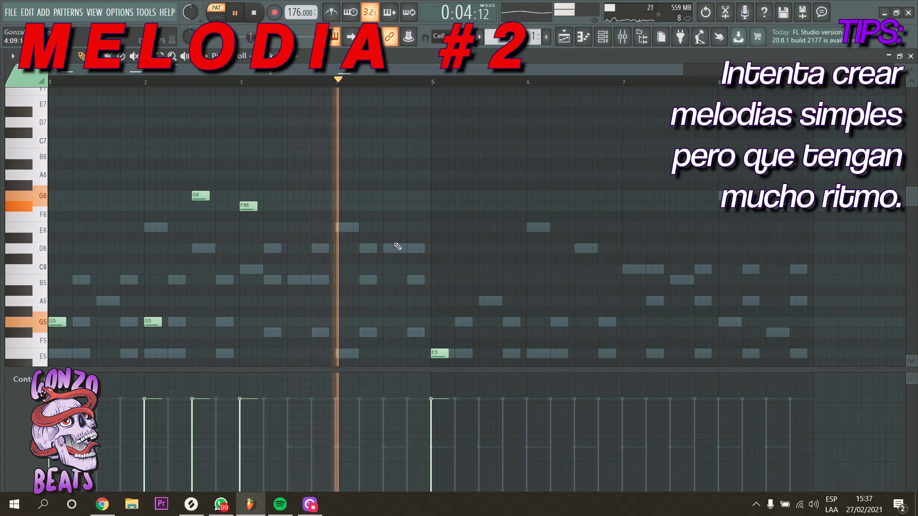
left_click(410, 249)
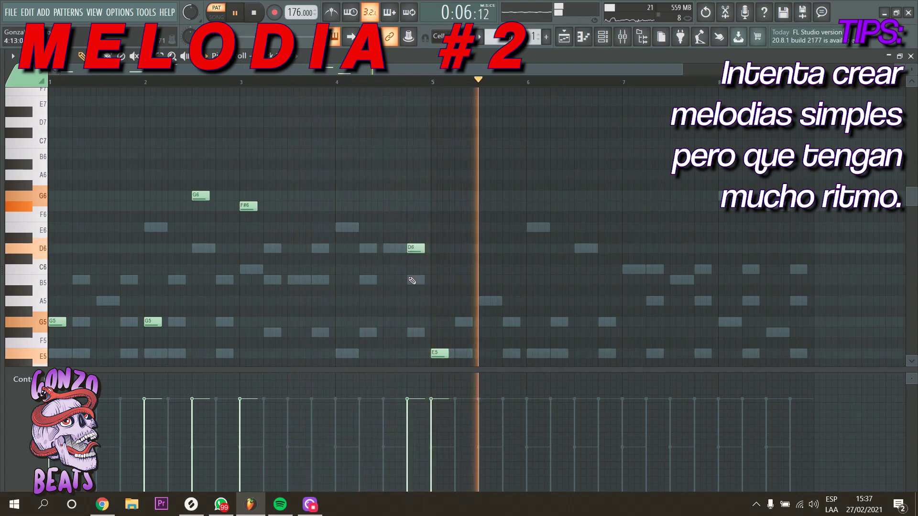
- Add F#6 on bar 6's last beat, E5 at the start of bar 7 and E5 on bar 8's last beat
left_click(604, 207)
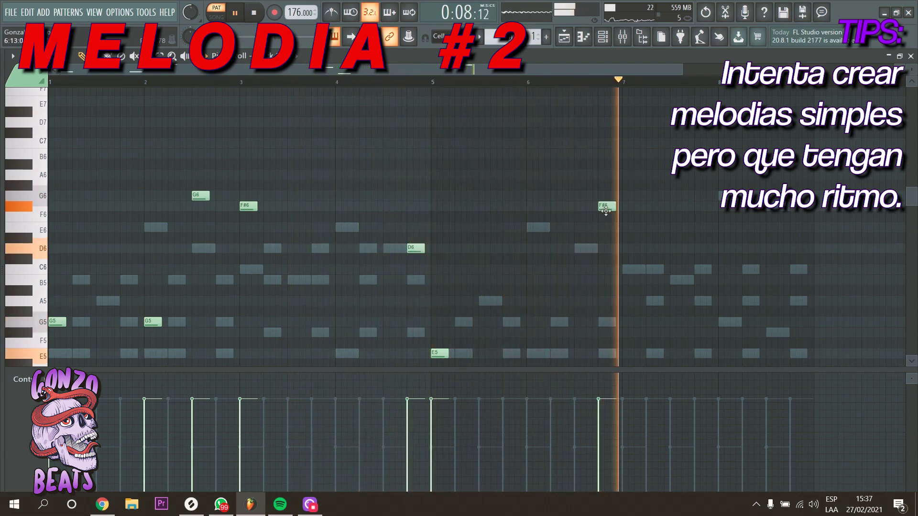
key("space")
scroll(626, 338, "down", 3)
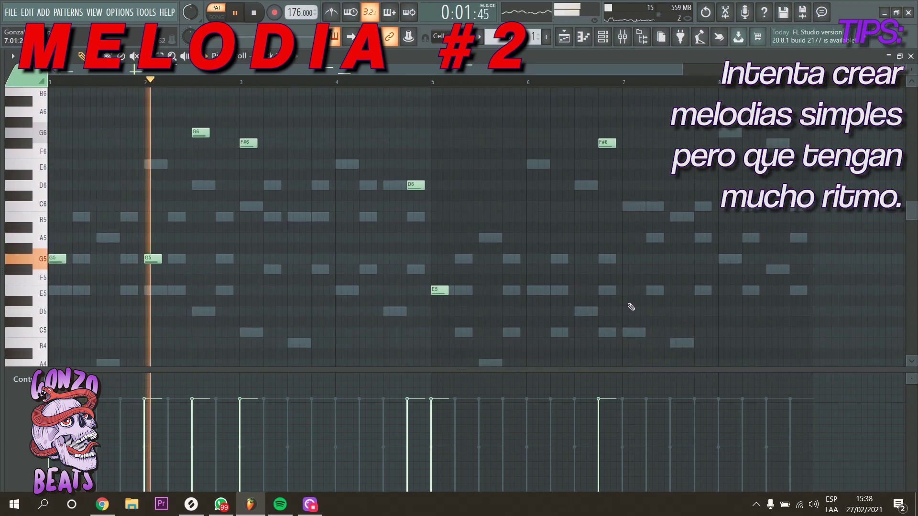
left_click(627, 291)
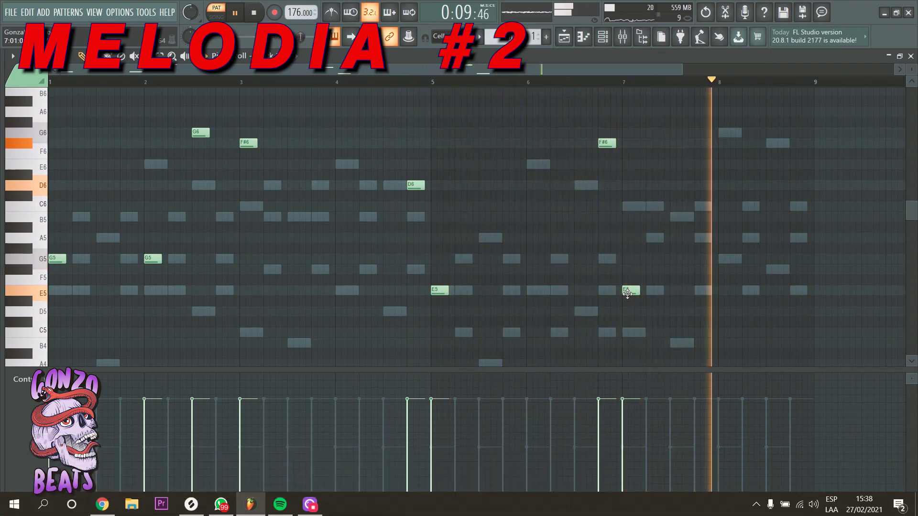
left_click(795, 290)
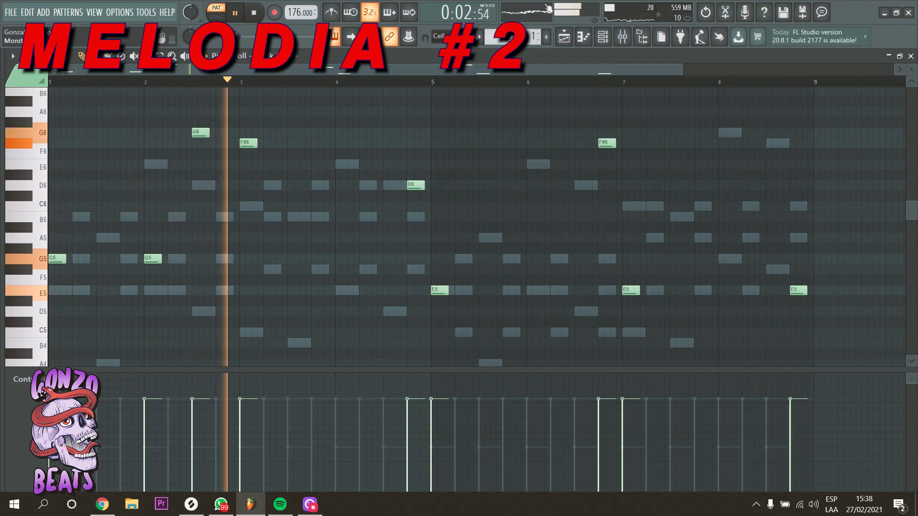
- Load the TAINY_kick_masflow sample from the TAINY_kicks folder as a new channel and fill it each 4 steps
key("F6")
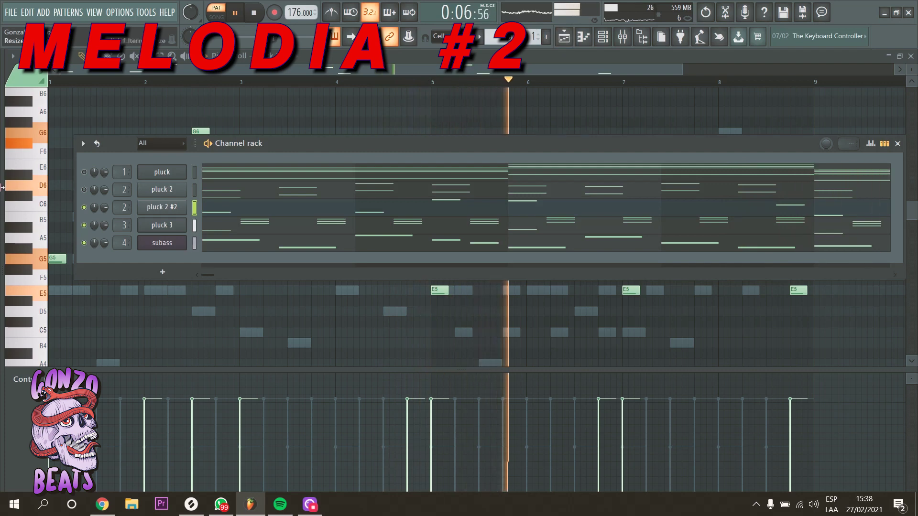
left_click_drag(2, 187, 140, 187)
scroll(67, 279, "down", 5)
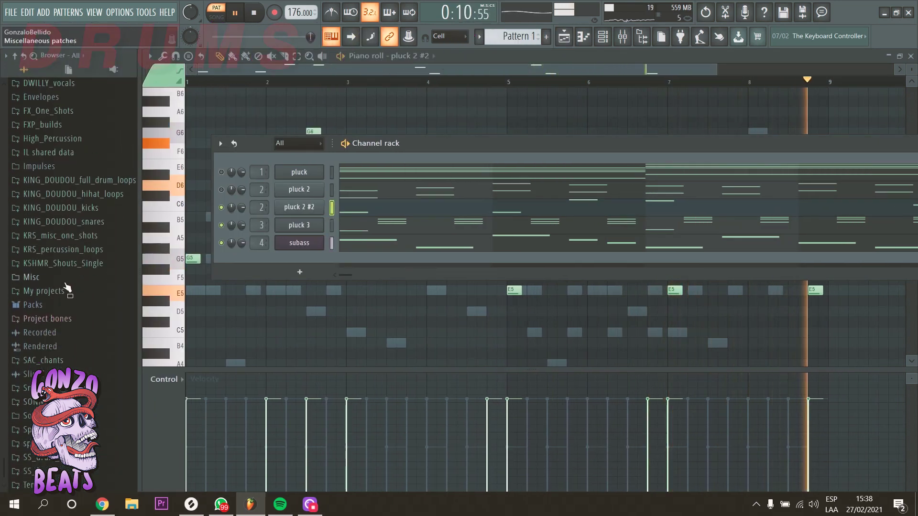
key("space")
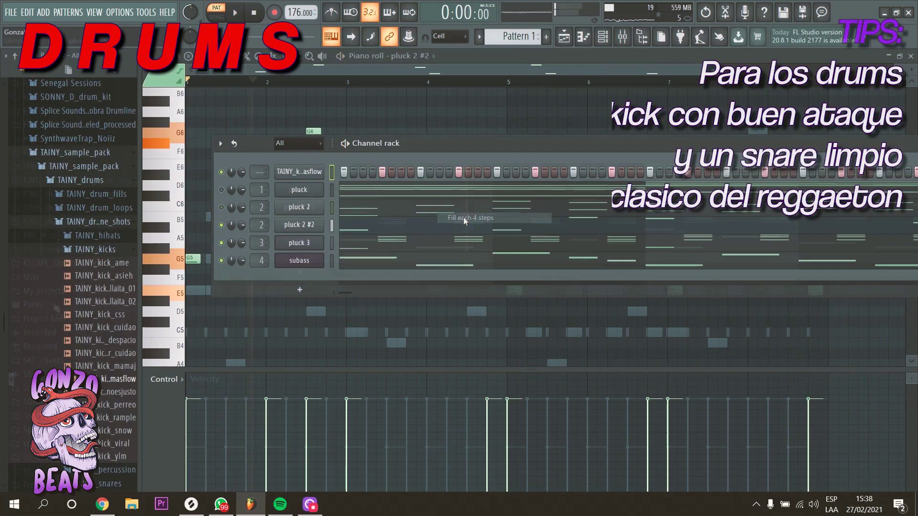
key("space")
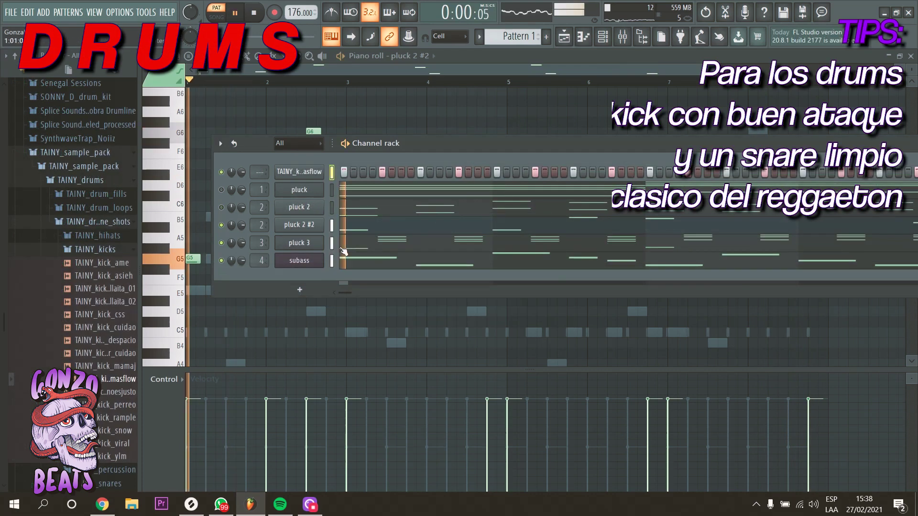
- Refill the kick channel with a hit each 8 steps
right_click(310, 172)
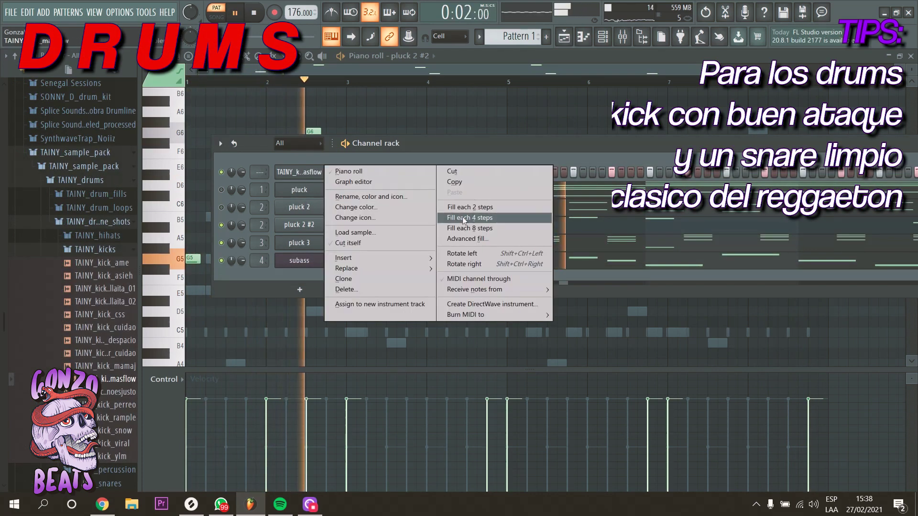
left_click(466, 228)
key("space")
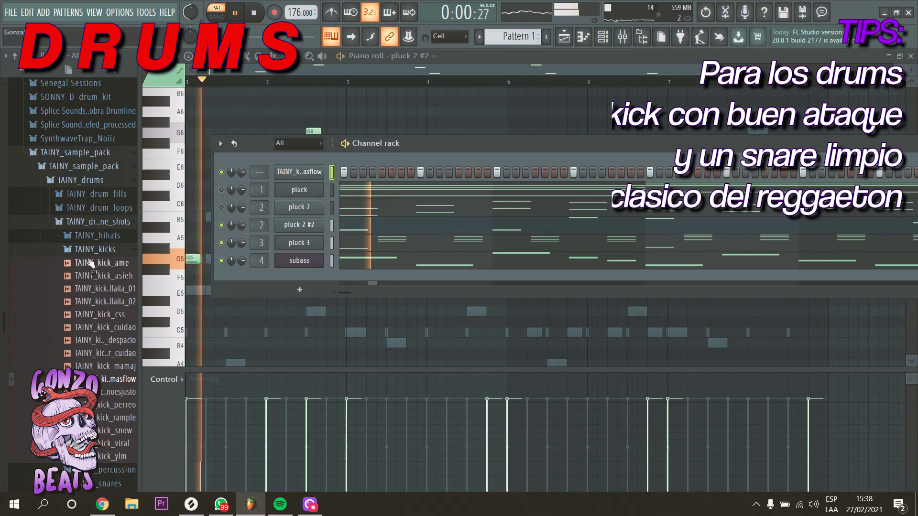
- Load TAINY_snare_viral from the TAINY_snares folder as a new channel below the kick
key("space")
left_click(102, 253)
key("space")
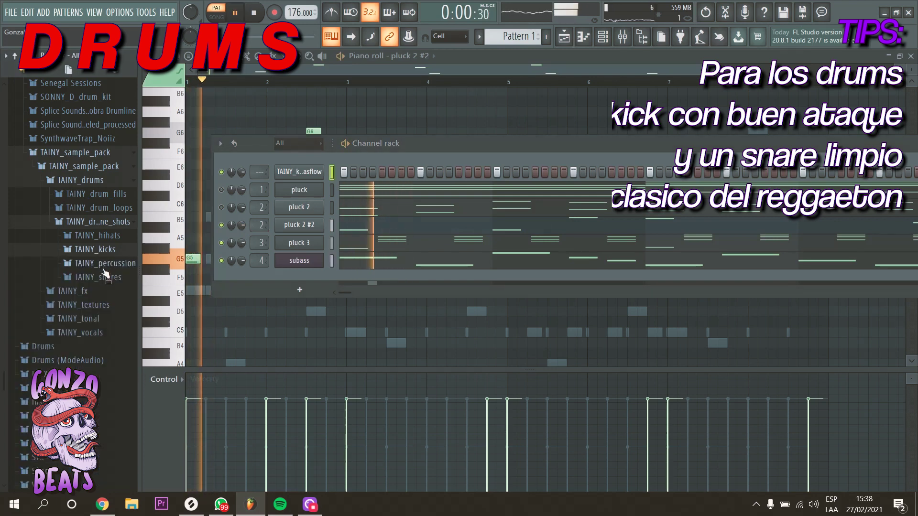
left_click(103, 277)
left_click_drag(107, 474, 316, 187)
key("space")
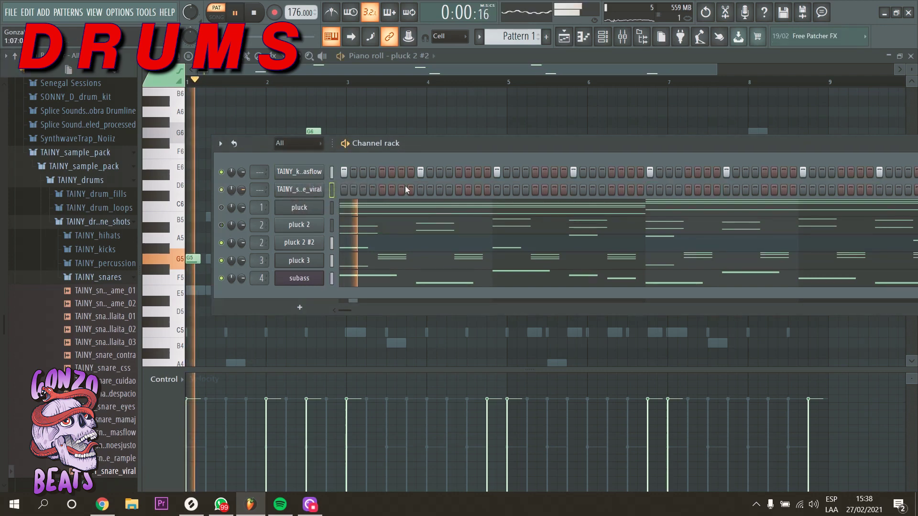
- Place snare hits on steps 7, 13, 23, 29, 39, 45, 55 and 61 of the pattern
left_click(457, 189)
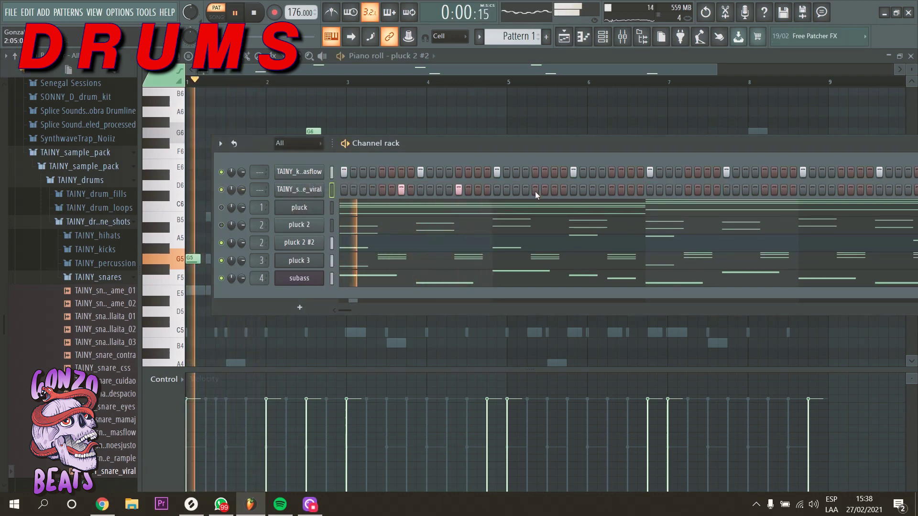
left_click(554, 190)
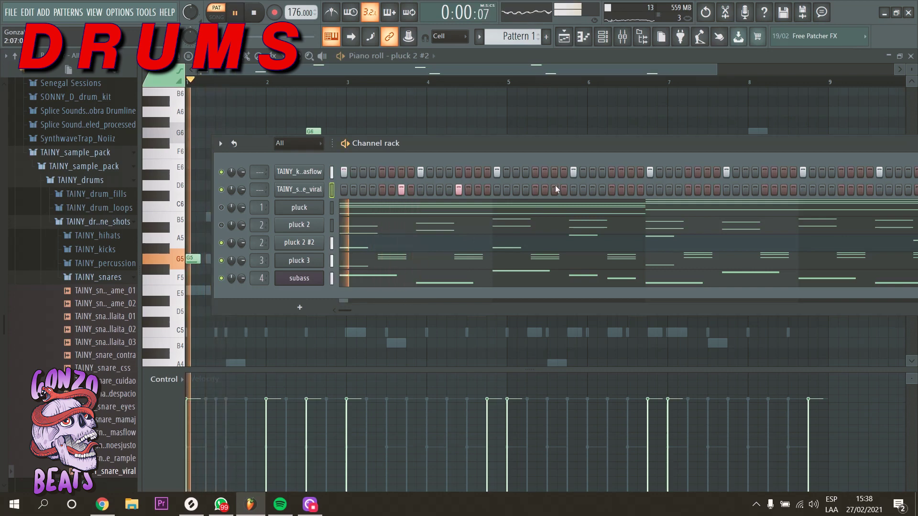
left_click(612, 189)
left_click_drag(591, 142, 467, 128)
key("space")
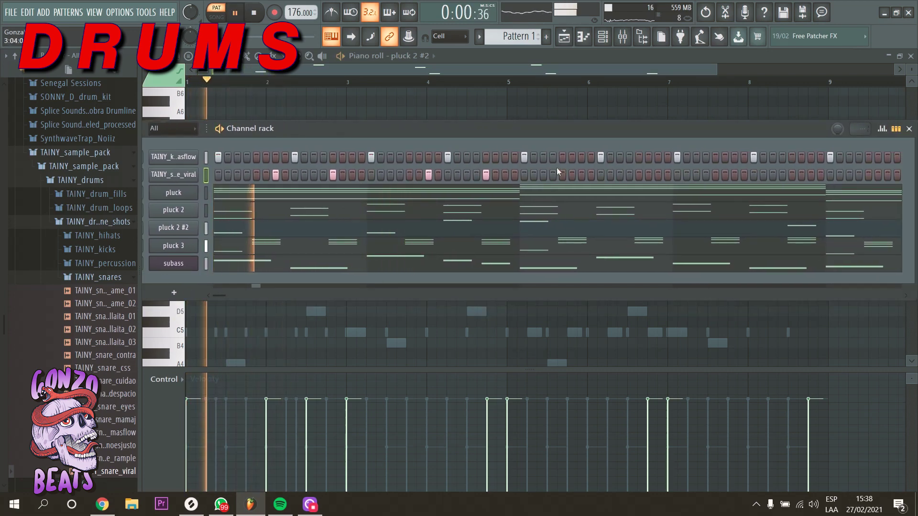
left_click(581, 175)
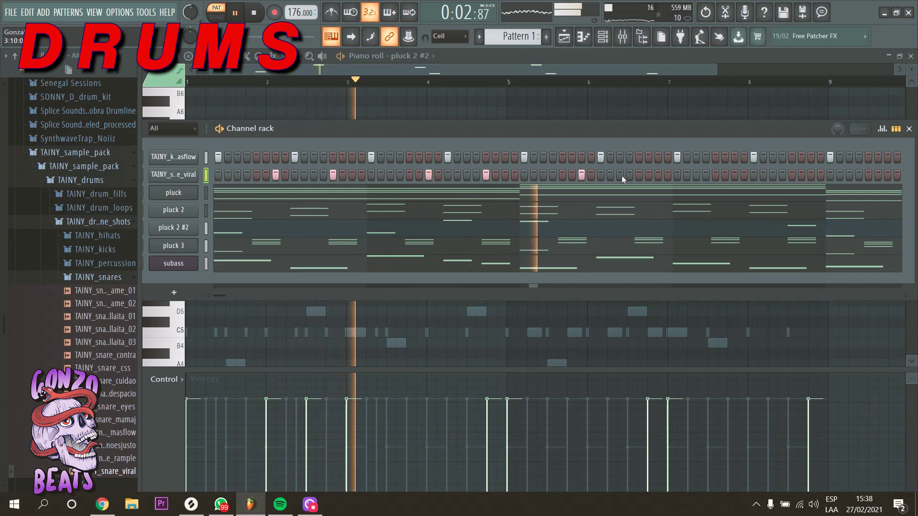
left_click(733, 174)
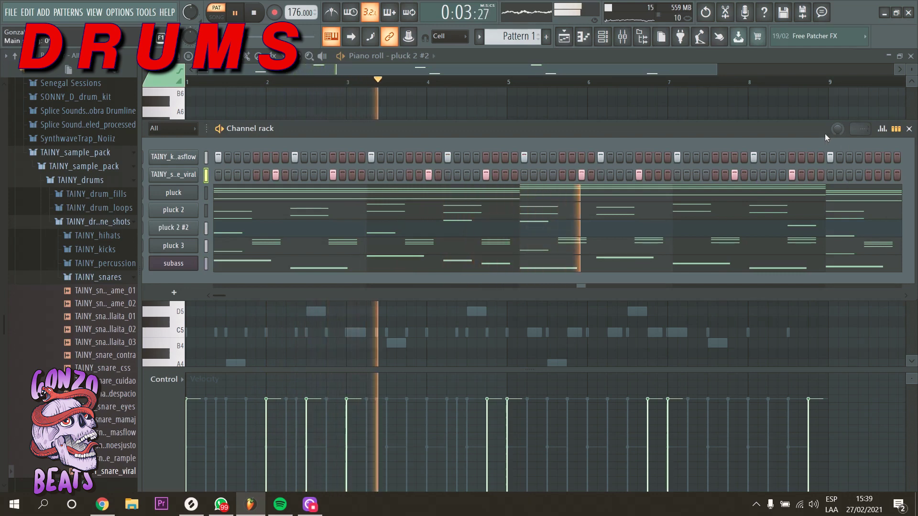
left_click_drag(825, 134, 686, 135)
left_click_drag(788, 173, 849, 173)
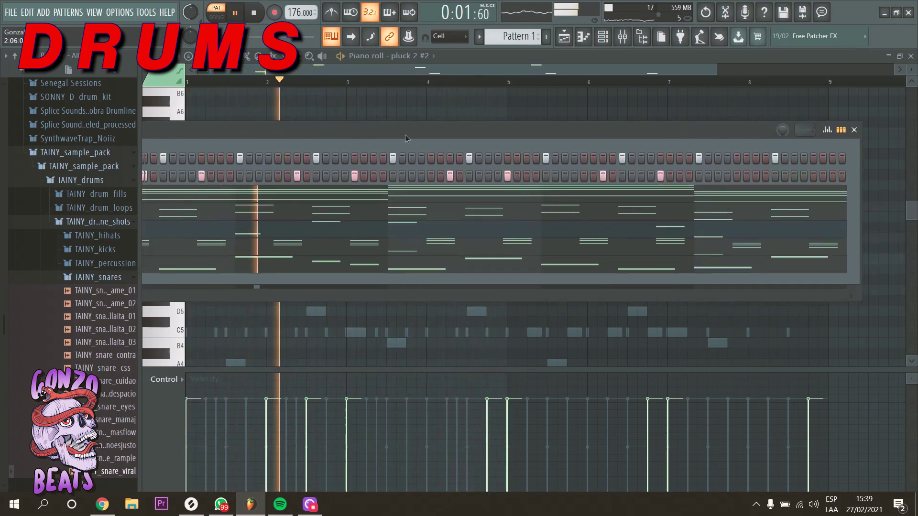
- Show the snare channel in the piano roll and duplicate its first four bars of hits into bars 5 to 8
left_click_drag(405, 134, 544, 134)
right_click(227, 173)
left_click(262, 175)
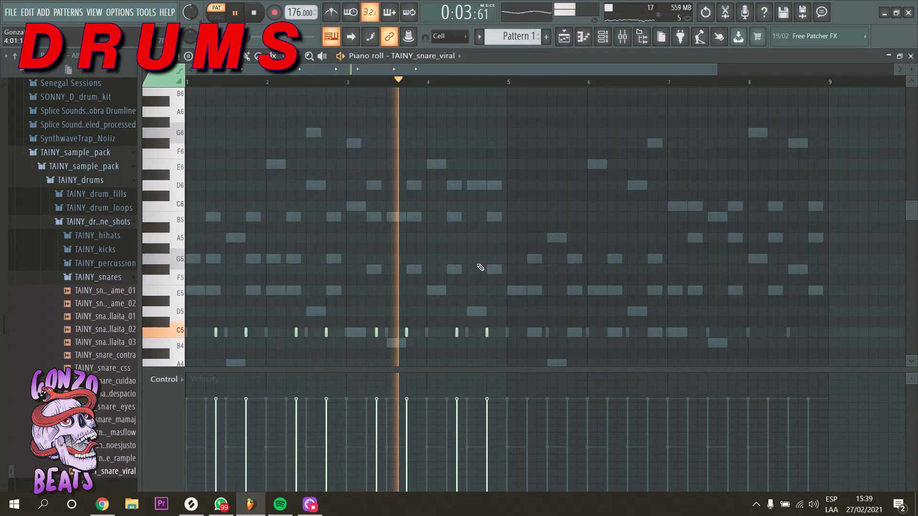
scroll(557, 311, "down", 2)
key("ctrl+b")
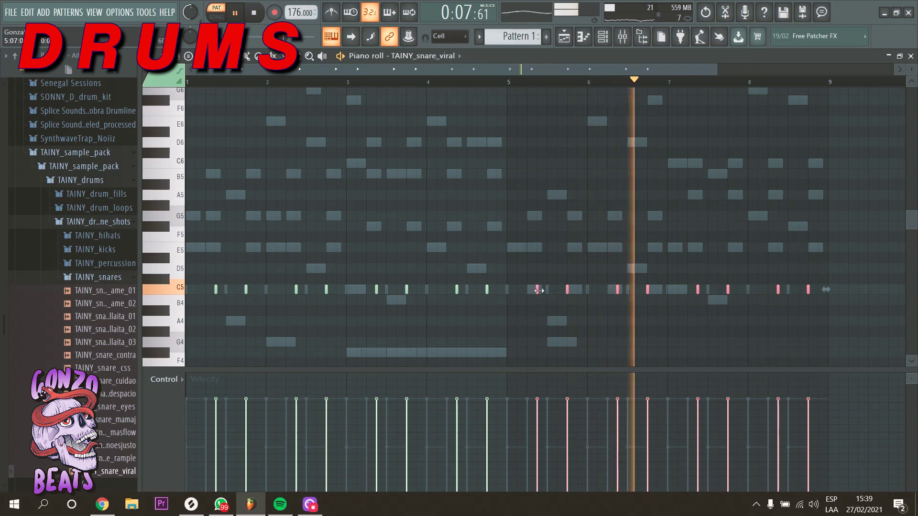
left_click_drag(539, 290, 535, 289)
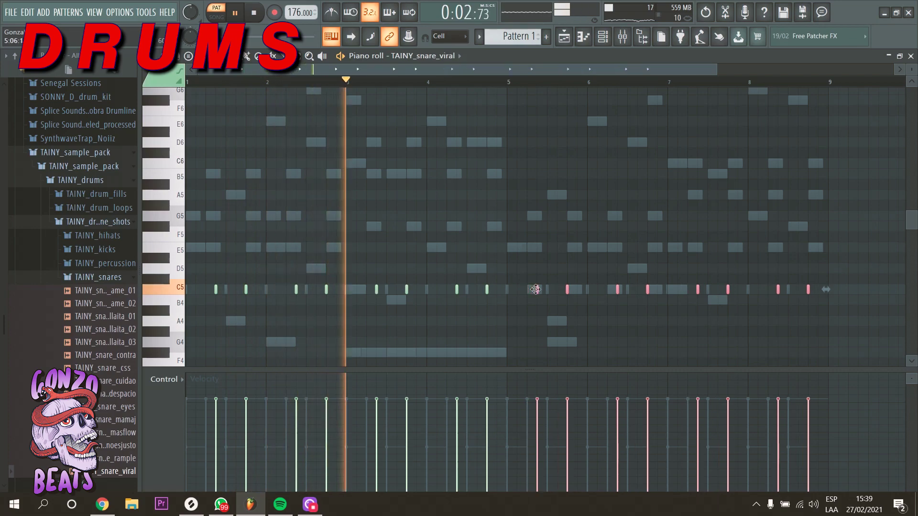
left_click(597, 225)
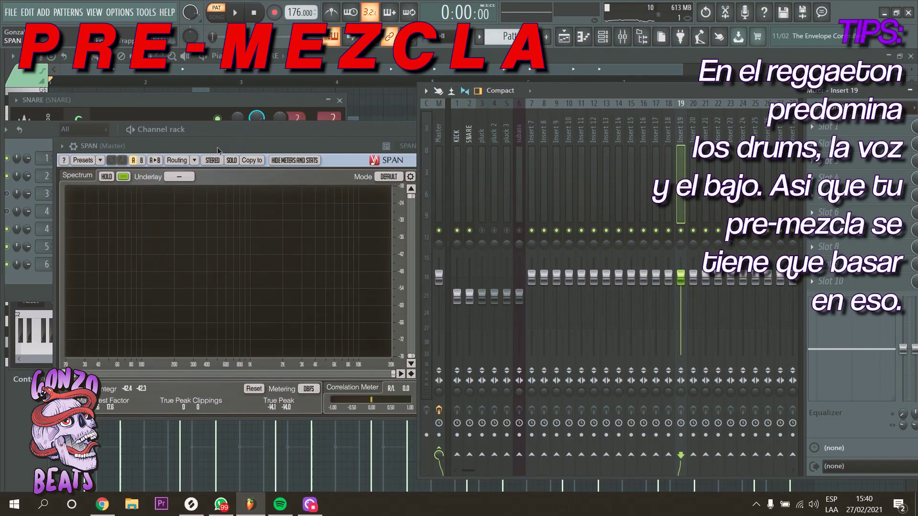
- Play the pattern to monitor the master track's spectrum and level in SPAN
left_click(217, 147)
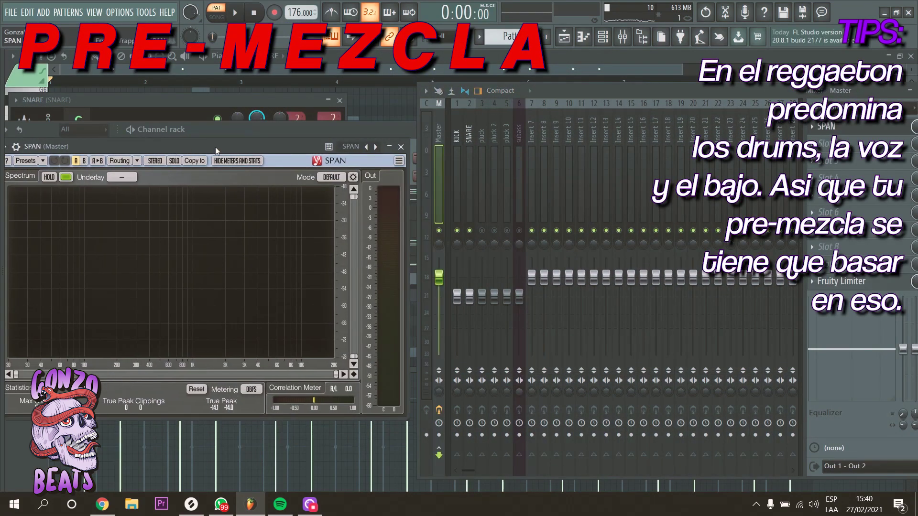
key("space")
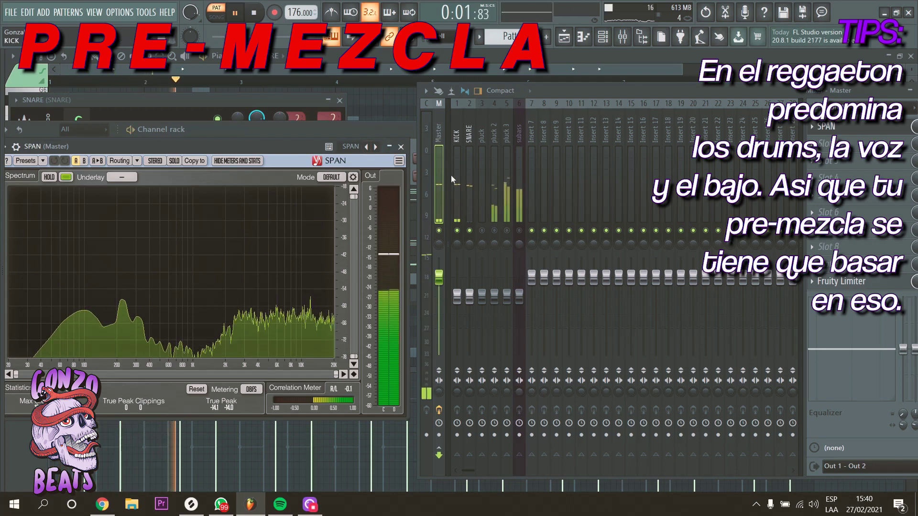